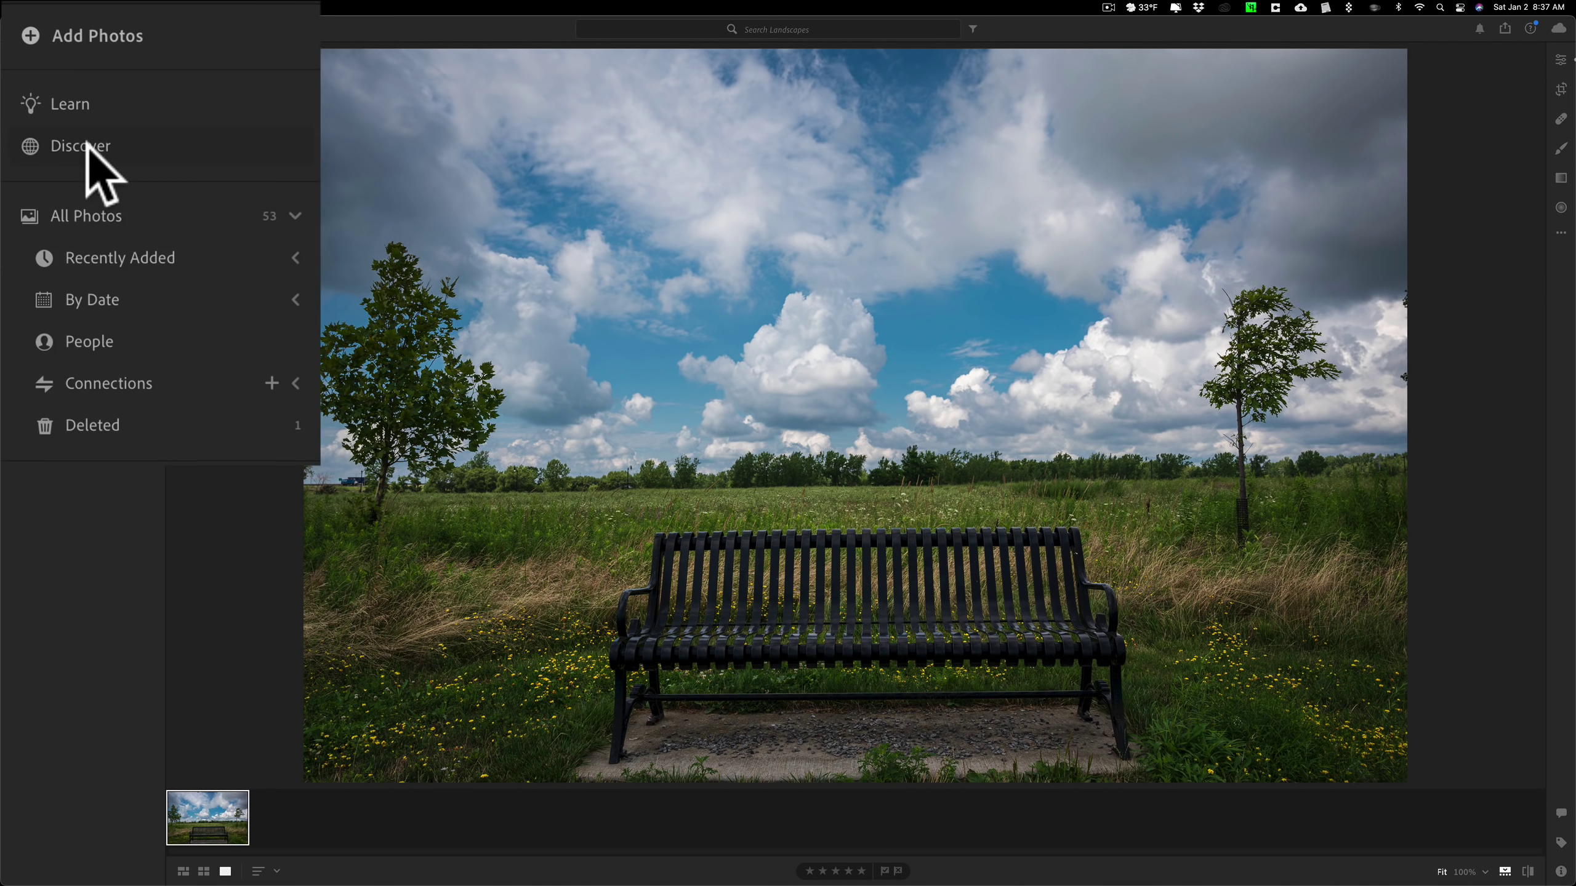
Open the Discover gallery and browse down the Featured community edits.
{"action": "left_click", "coordinate": [43, 113]}
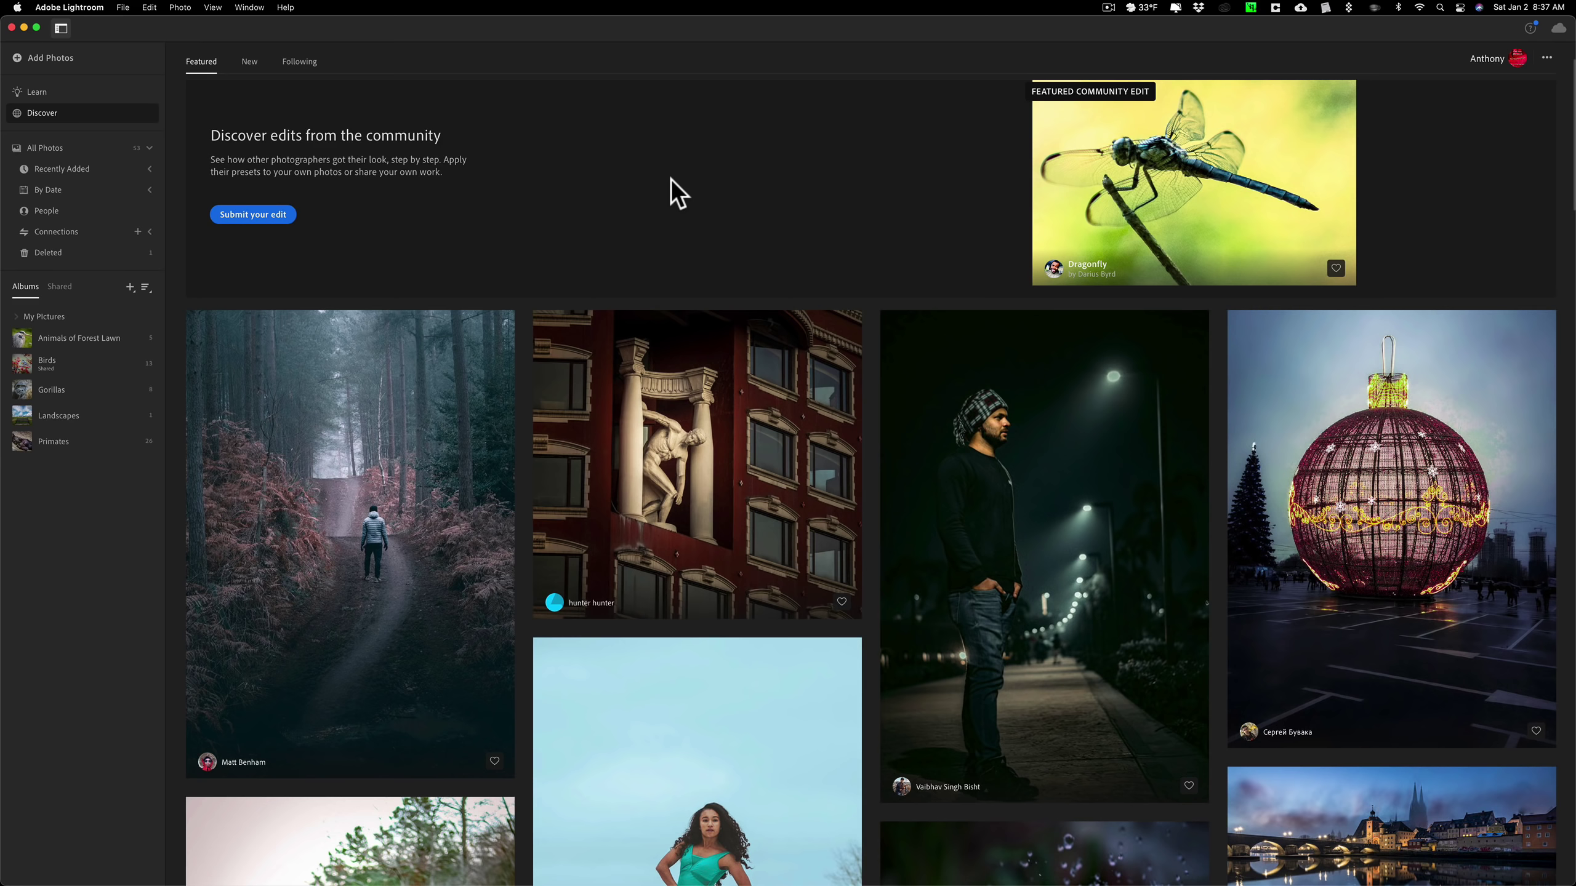
{"action": "scroll", "coordinate": [550, 94], "scroll_direction": "down", "scroll_amount": 3}
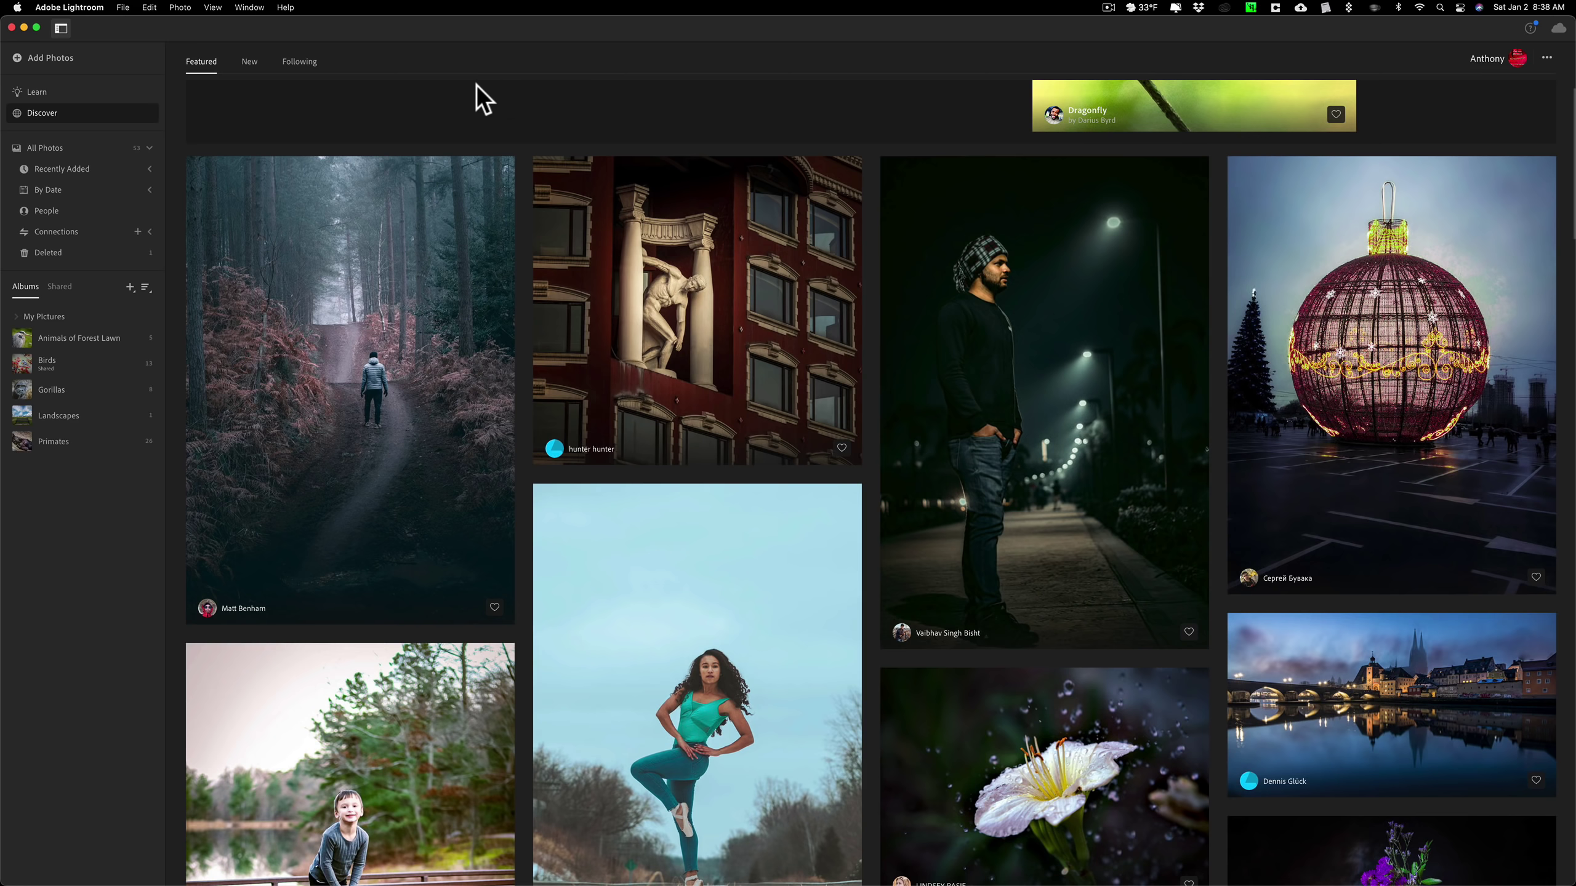
{"action": "mouse_move", "coordinate": [411, 279]}
{"action": "left_click", "coordinate": [351, 265]}
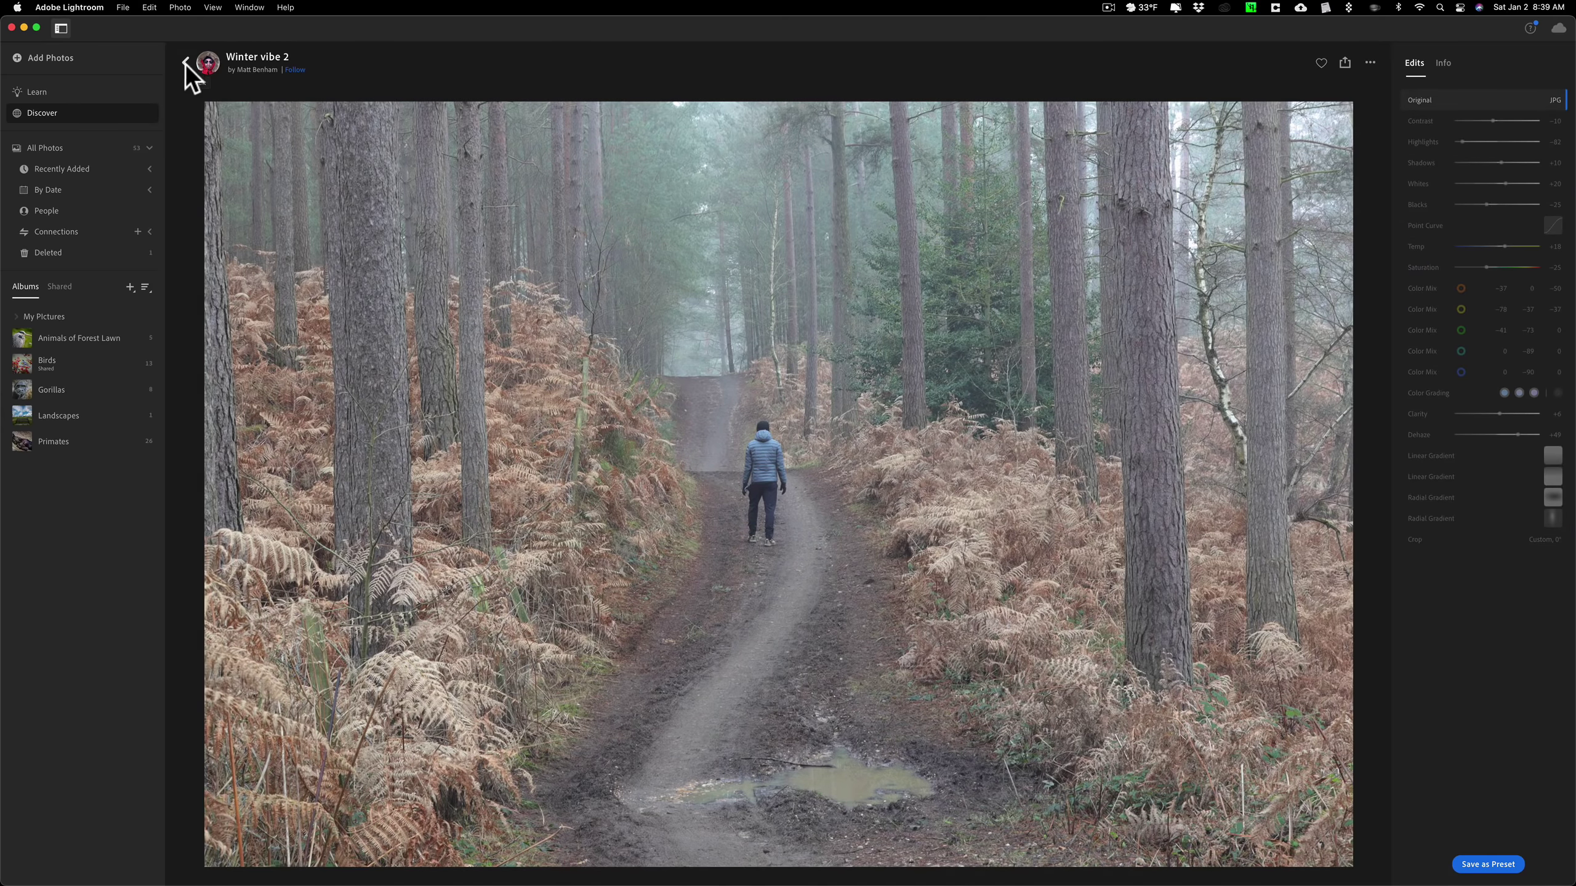
{"action": "left_click", "coordinate": [185, 63]}
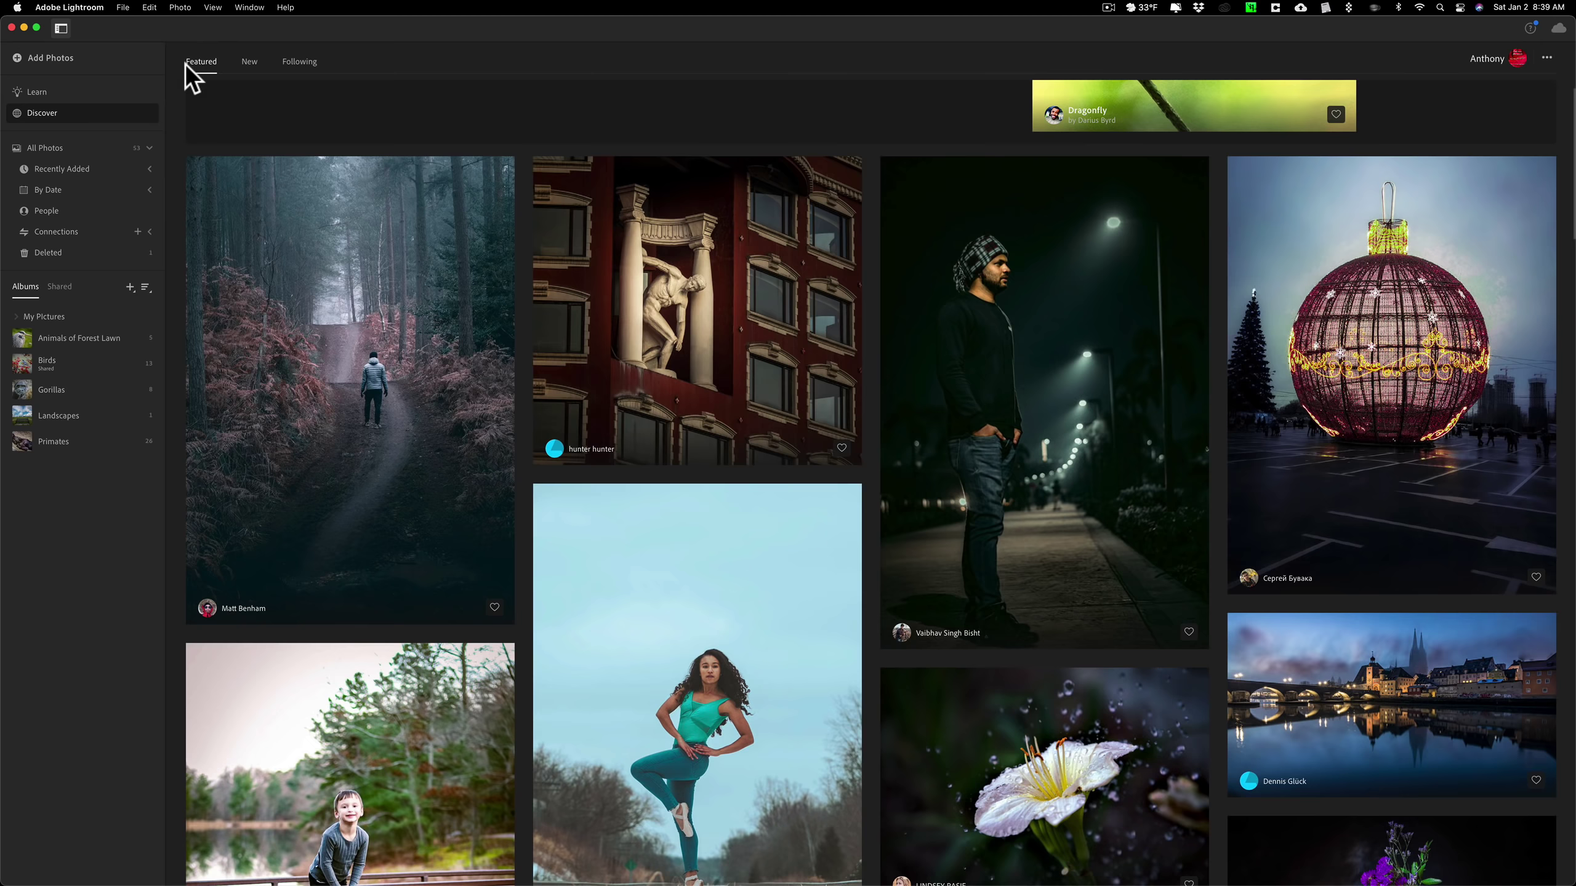
Show the Featured edits and scroll down to the Beach in the forest tile.
{"action": "left_click", "coordinate": [186, 61]}
{"action": "scroll", "coordinate": [642, 298], "scroll_direction": "down", "scroll_amount": 6}
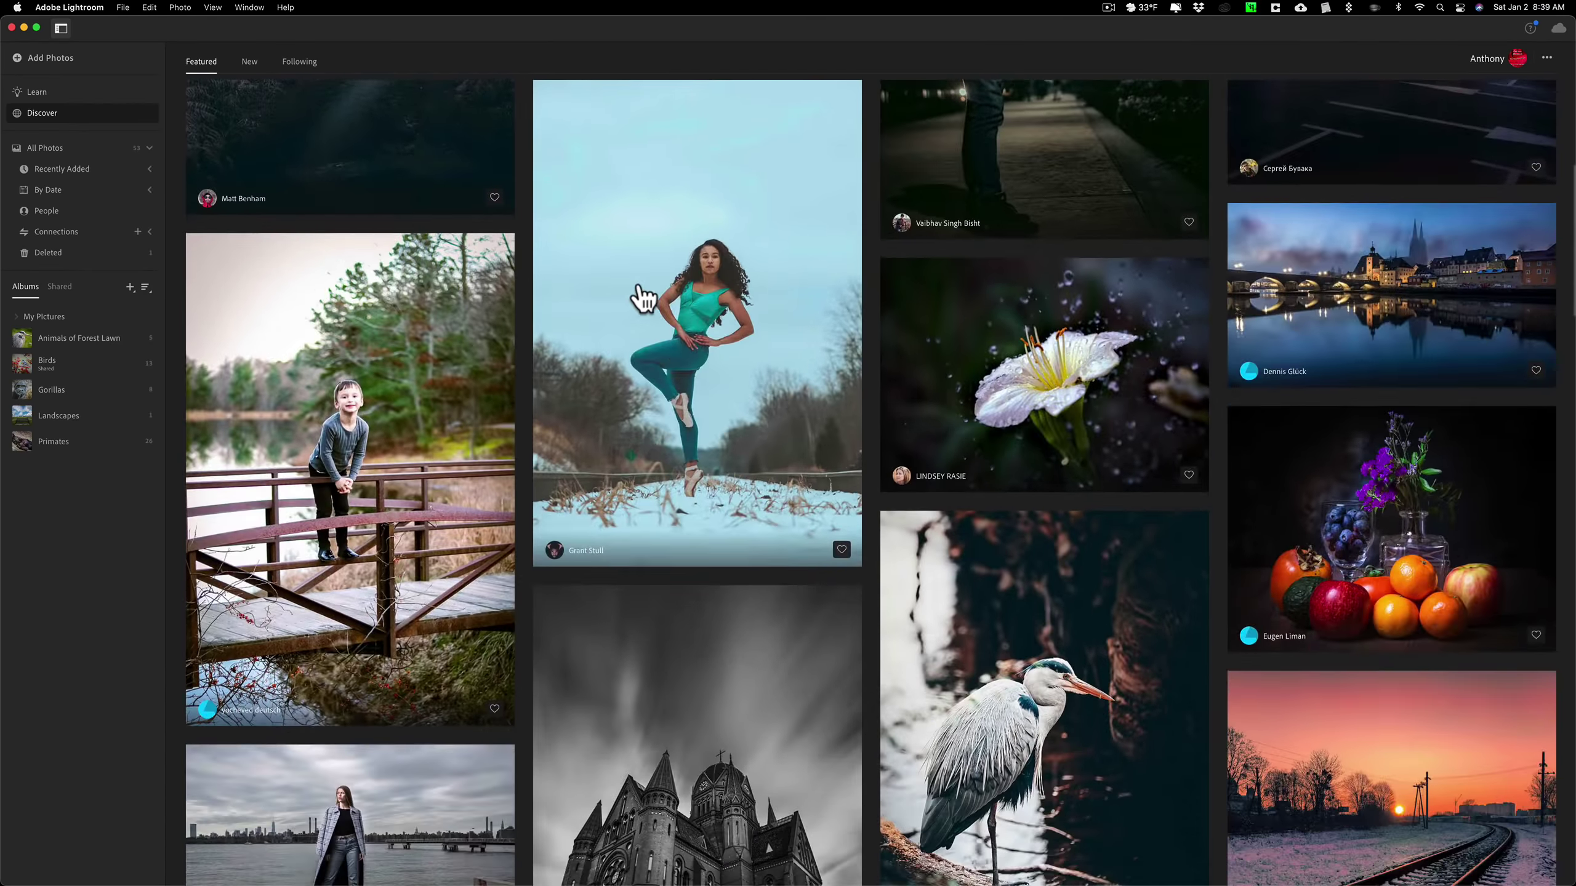
{"action": "scroll", "coordinate": [642, 298], "scroll_direction": "down", "scroll_amount": 20}
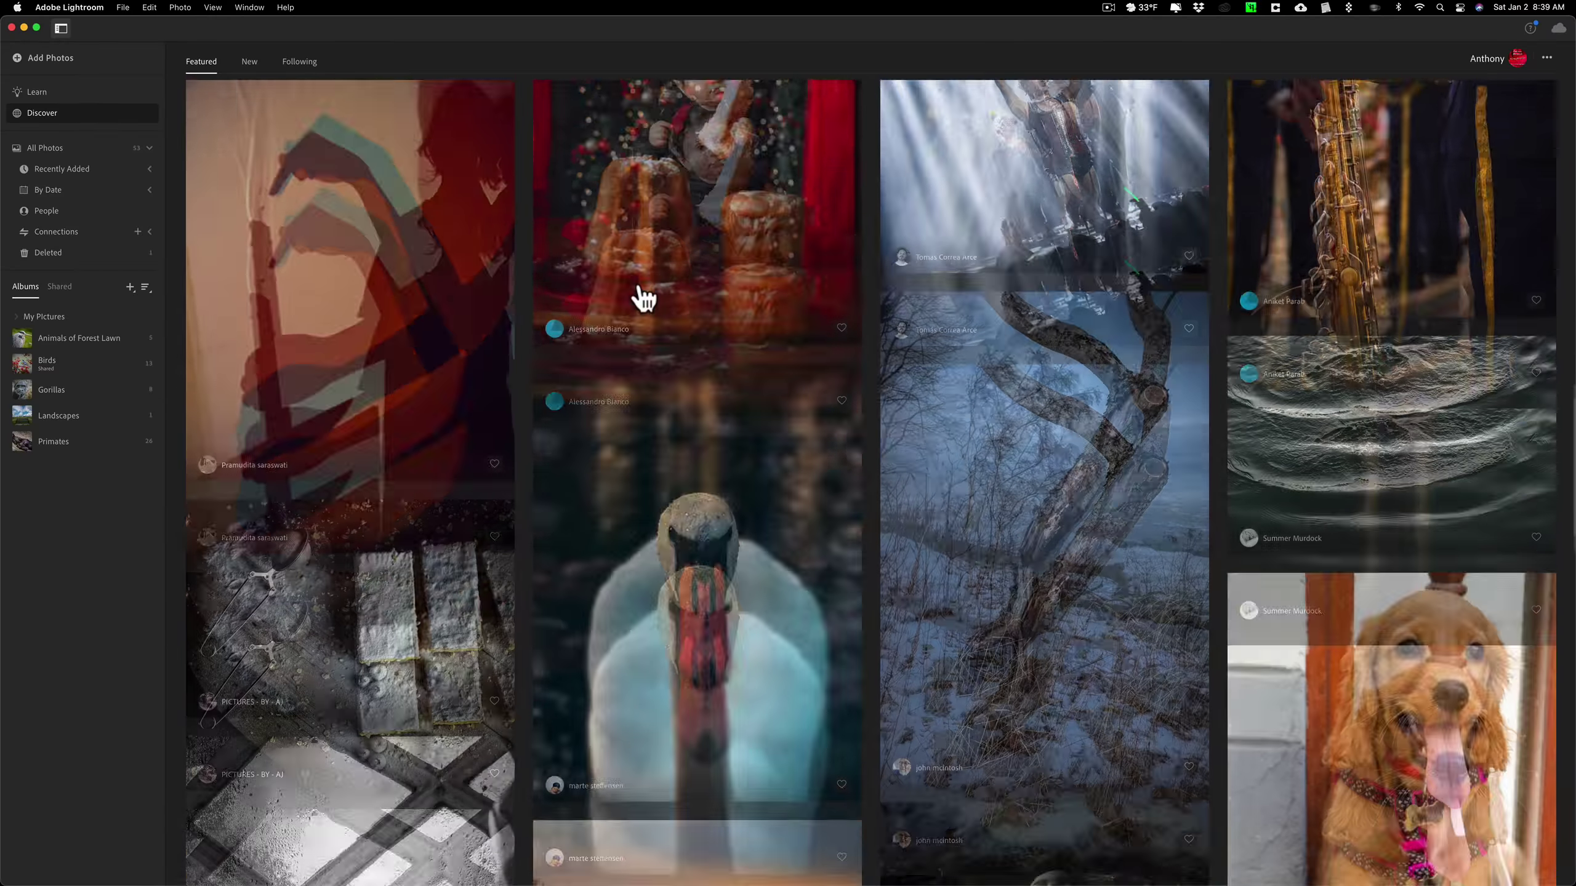
{"action": "scroll", "coordinate": [642, 298], "scroll_direction": "down", "scroll_amount": 15}
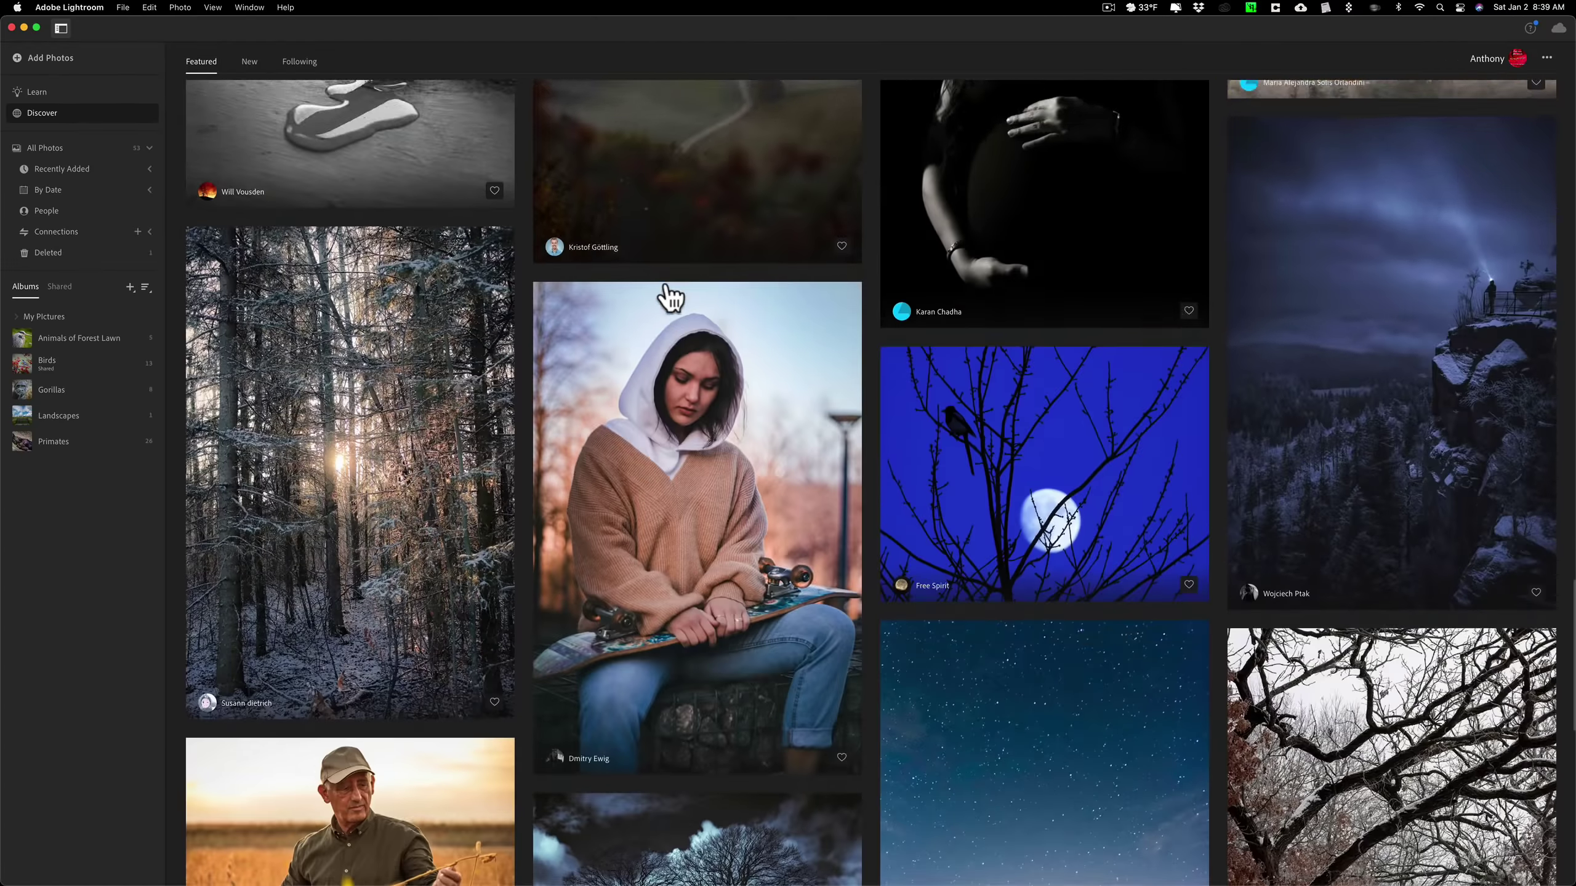
{"action": "scroll", "coordinate": [668, 297], "scroll_direction": "down", "scroll_amount": 8}
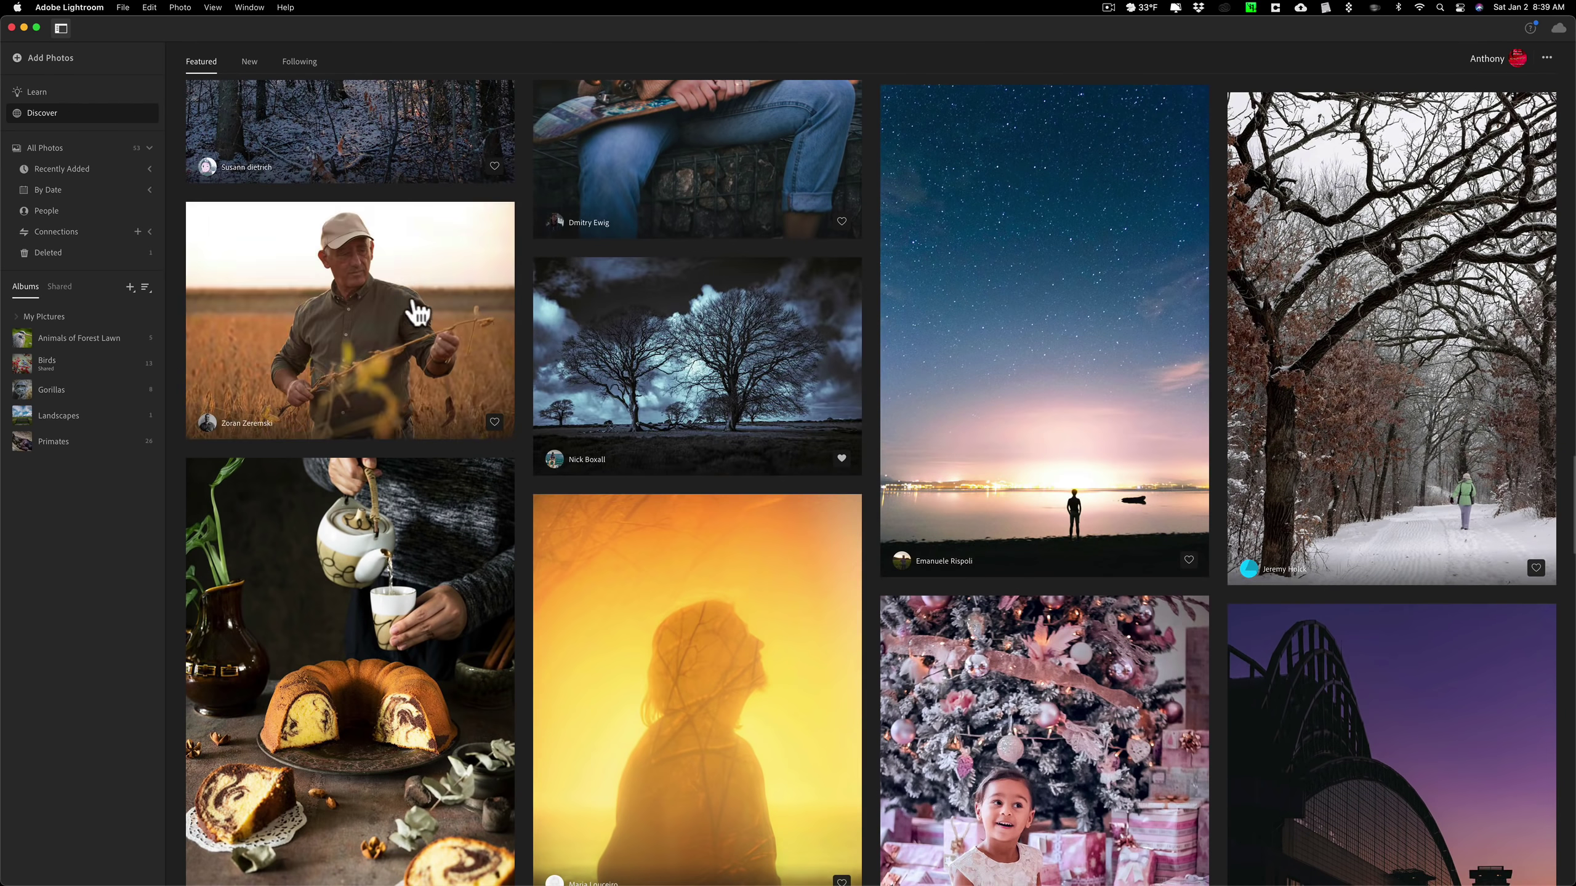
{"action": "scroll", "coordinate": [741, 366], "scroll_direction": "down", "scroll_amount": 1}
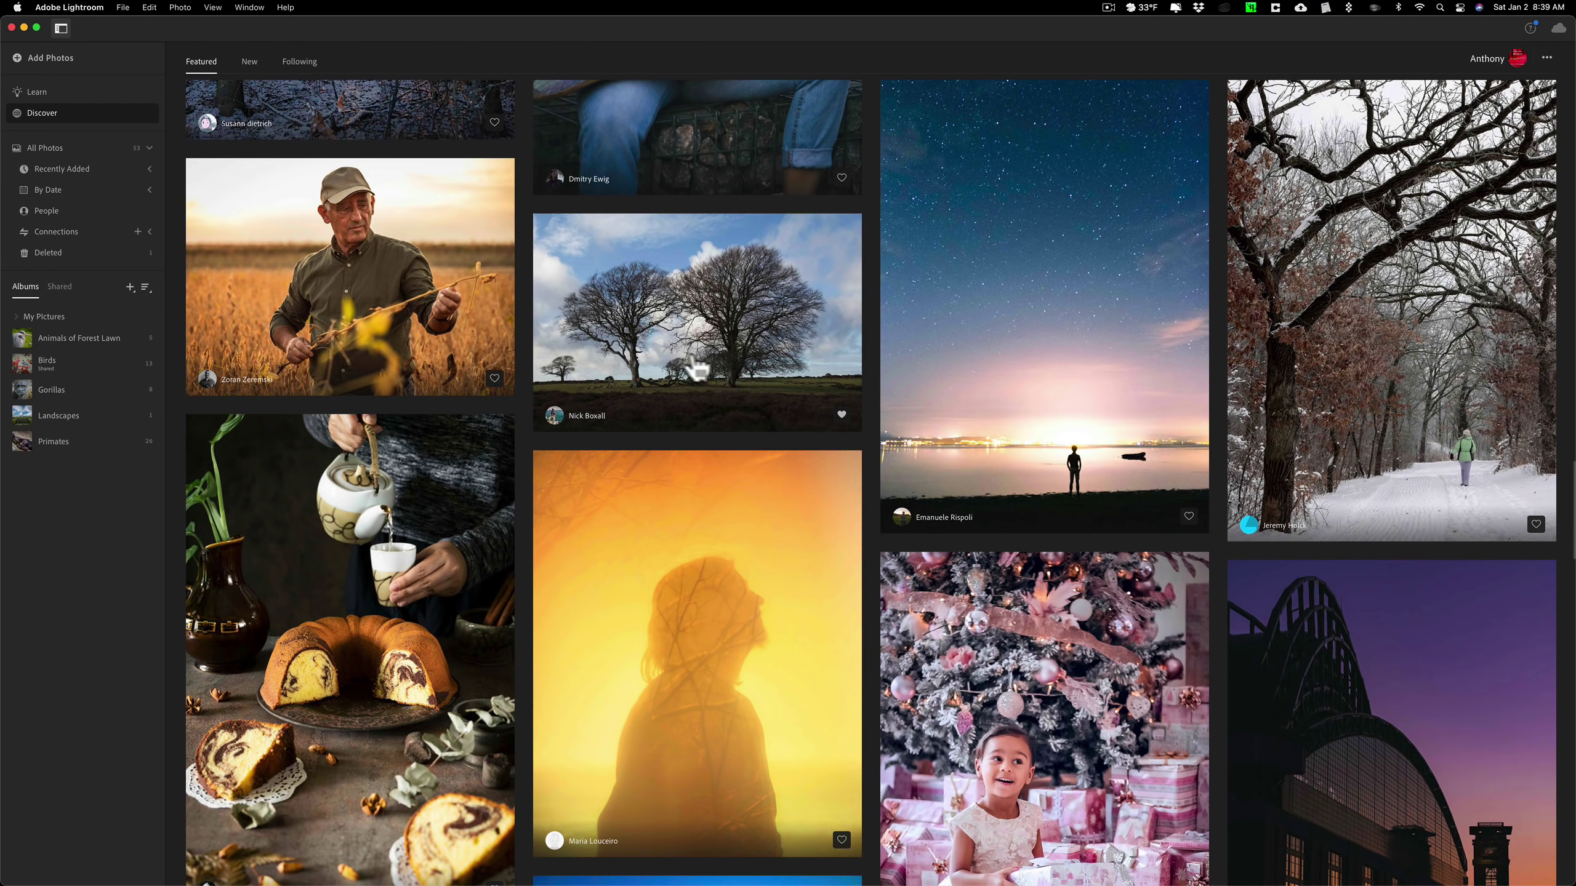
{"action": "mouse_move", "coordinate": [698, 360]}
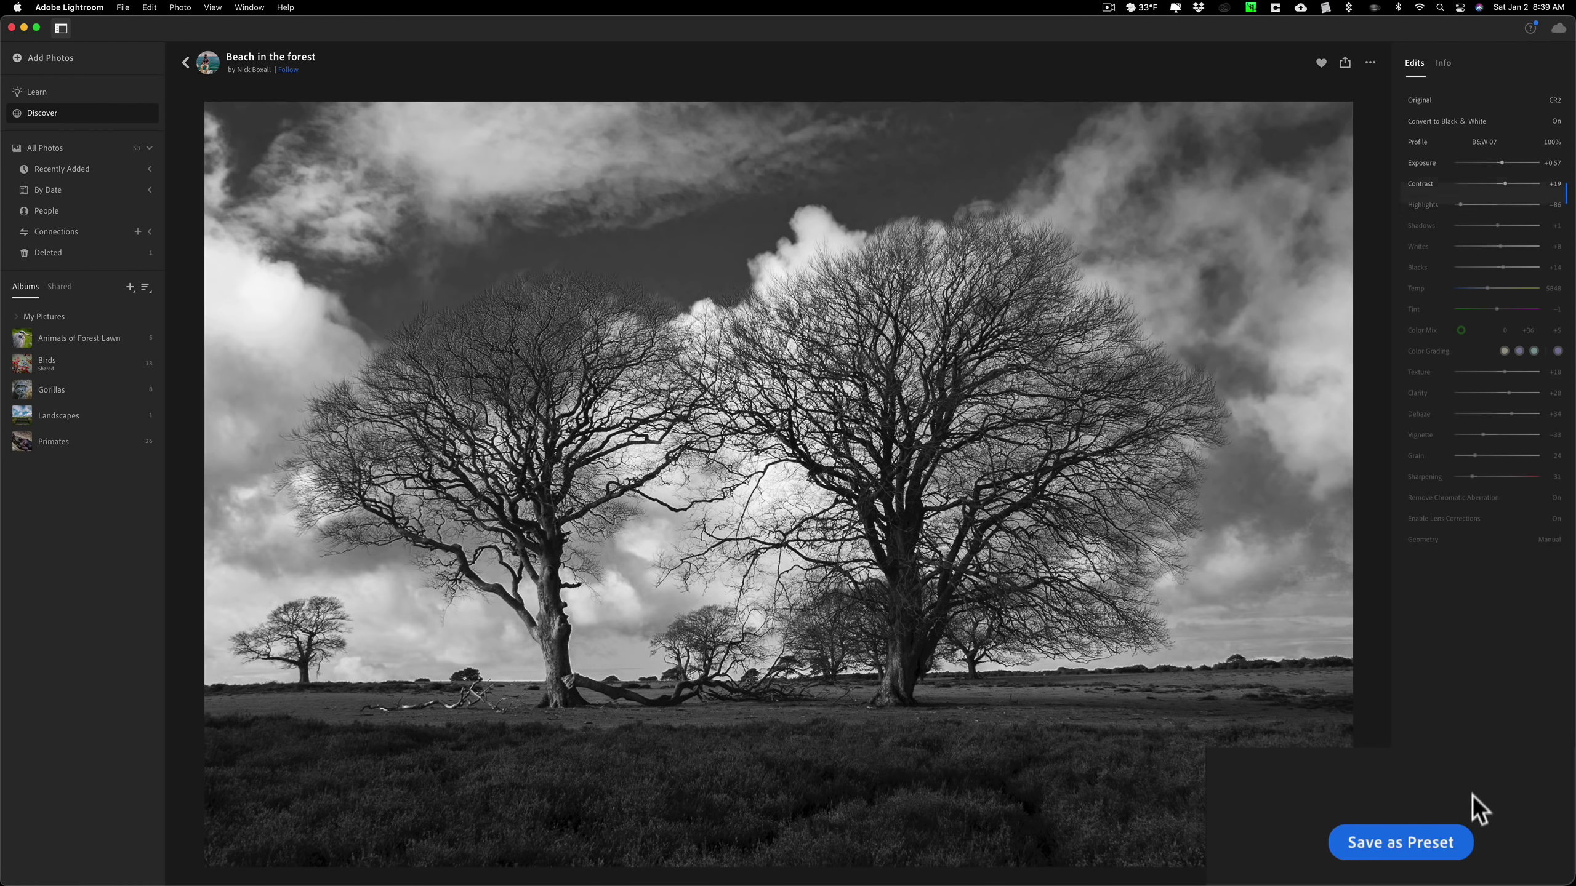
Create a preset from the Beach in the forest edit, keeping the group as Saved Presets.
{"action": "left_click", "coordinate": [1404, 842]}
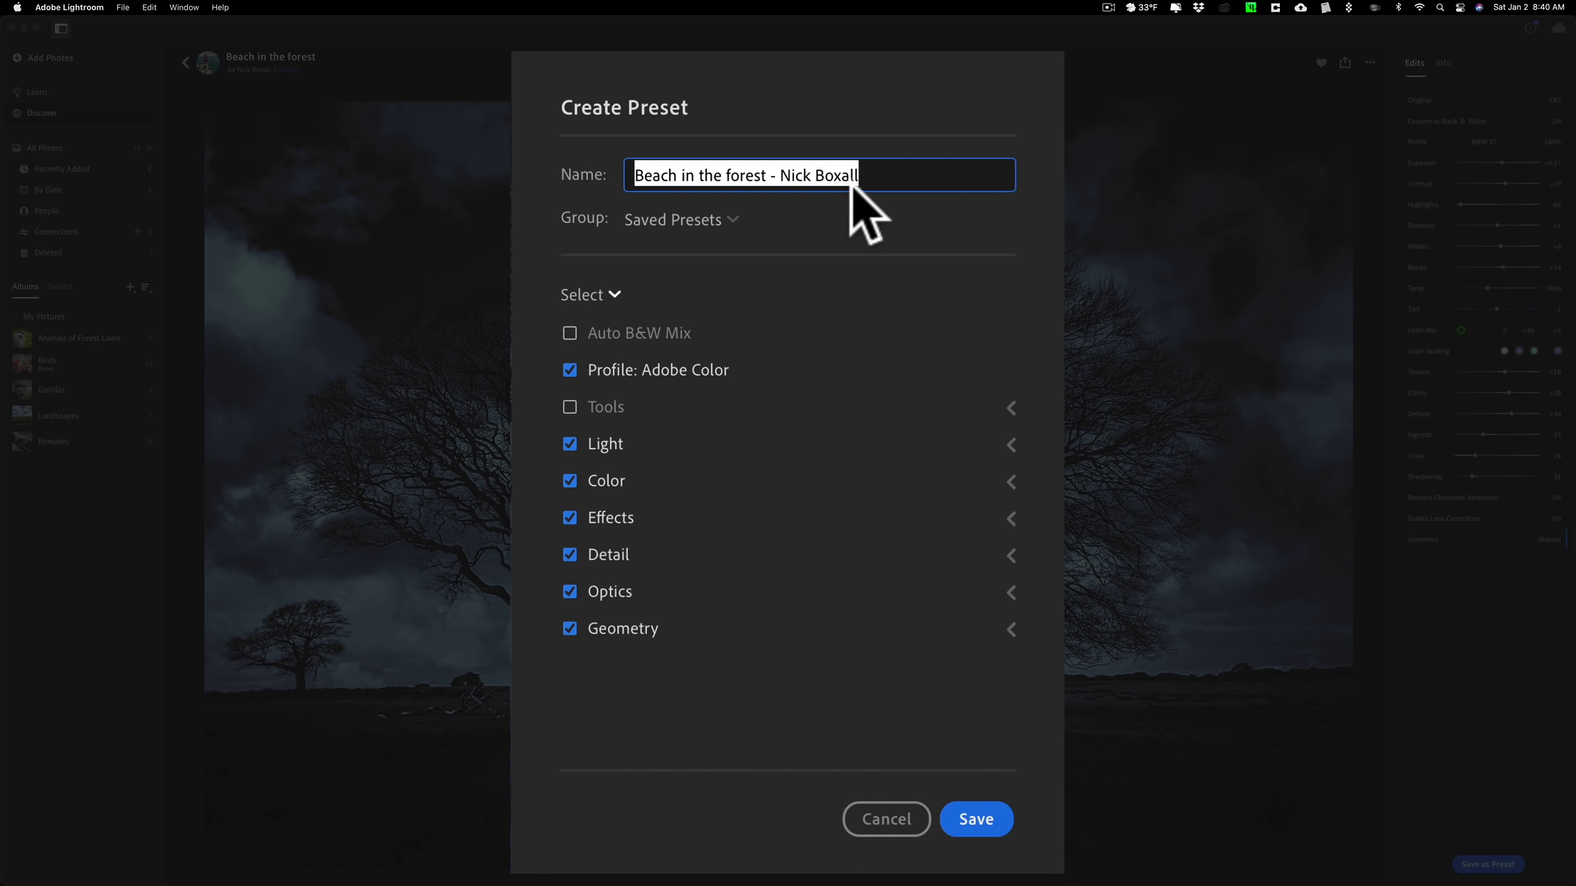
{"action": "left_click", "coordinate": [726, 222]}
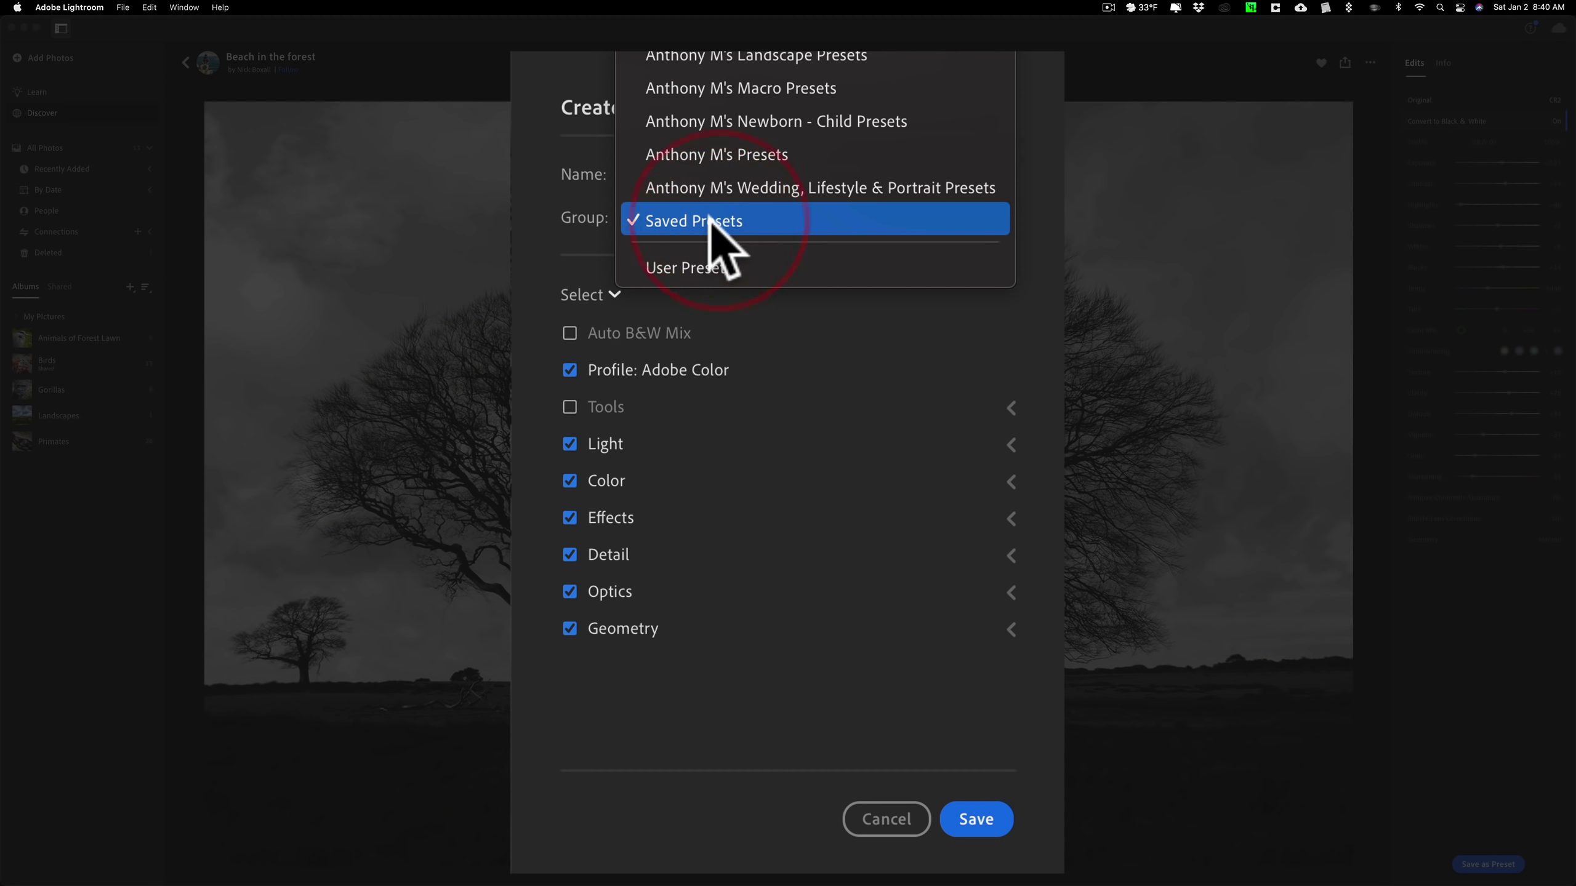
{"action": "left_click", "coordinate": [711, 221]}
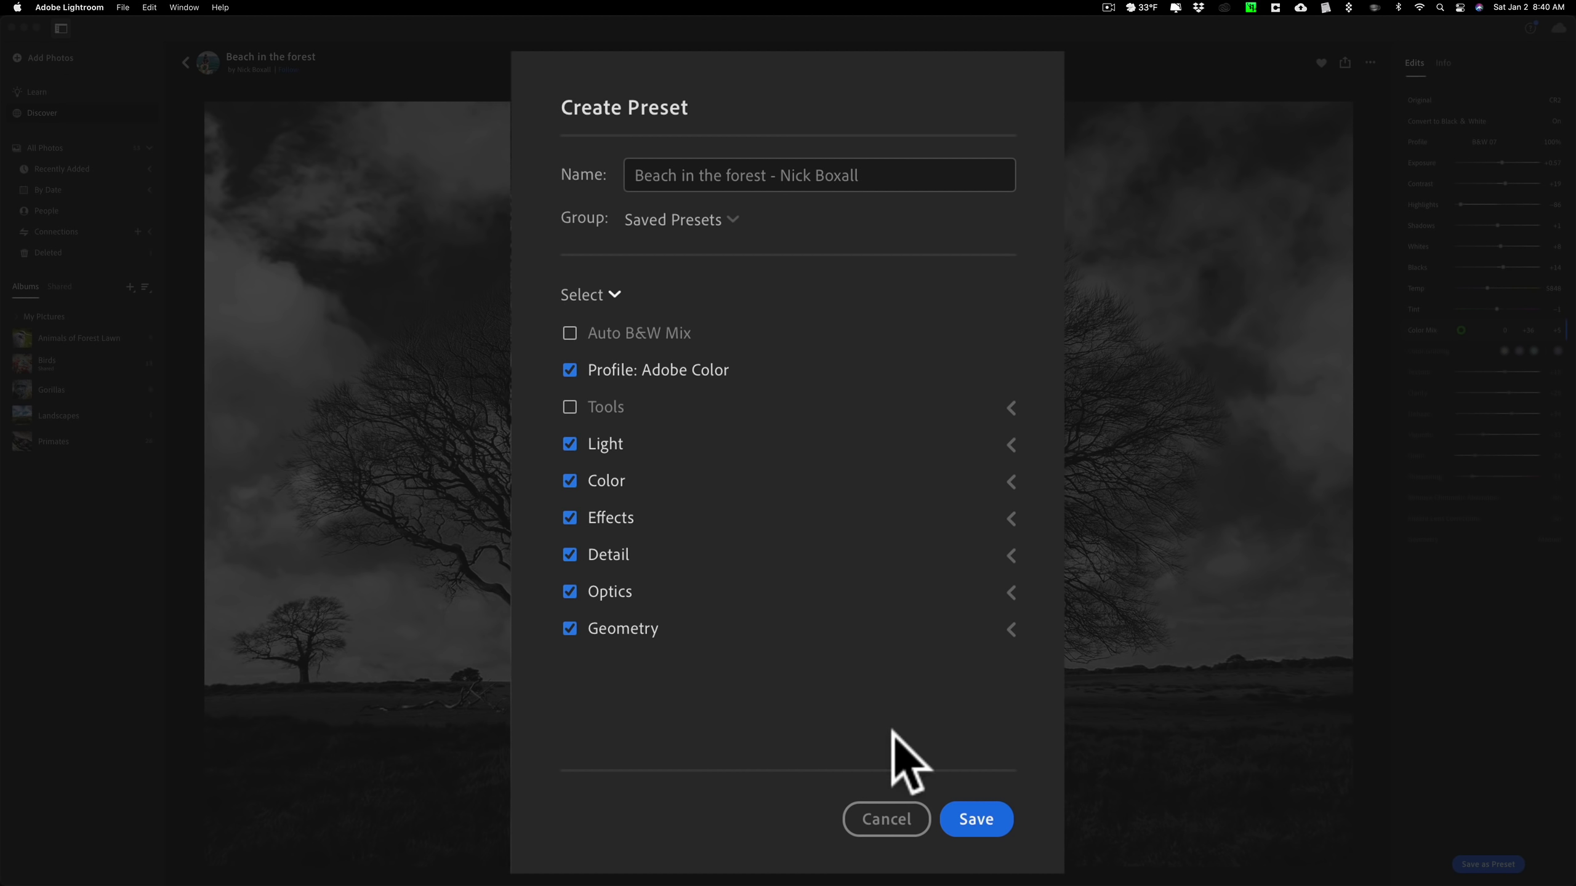
{"action": "left_click", "coordinate": [968, 807]}
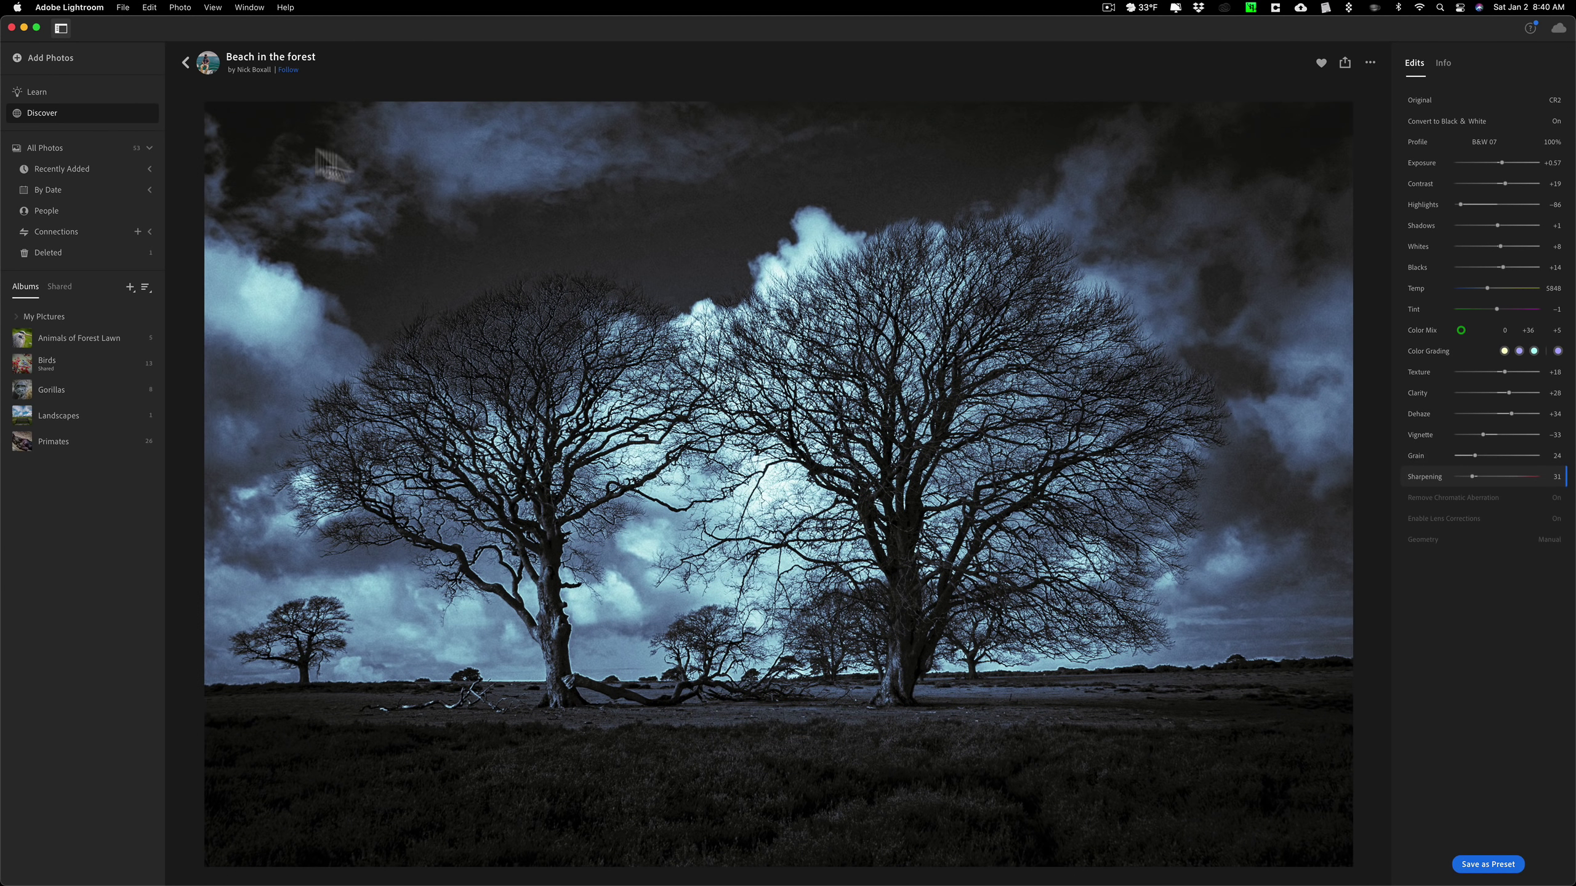
Return to the gallery and open the bench photo from the Landscapes album for editing.
{"action": "left_click", "coordinate": [184, 62]}
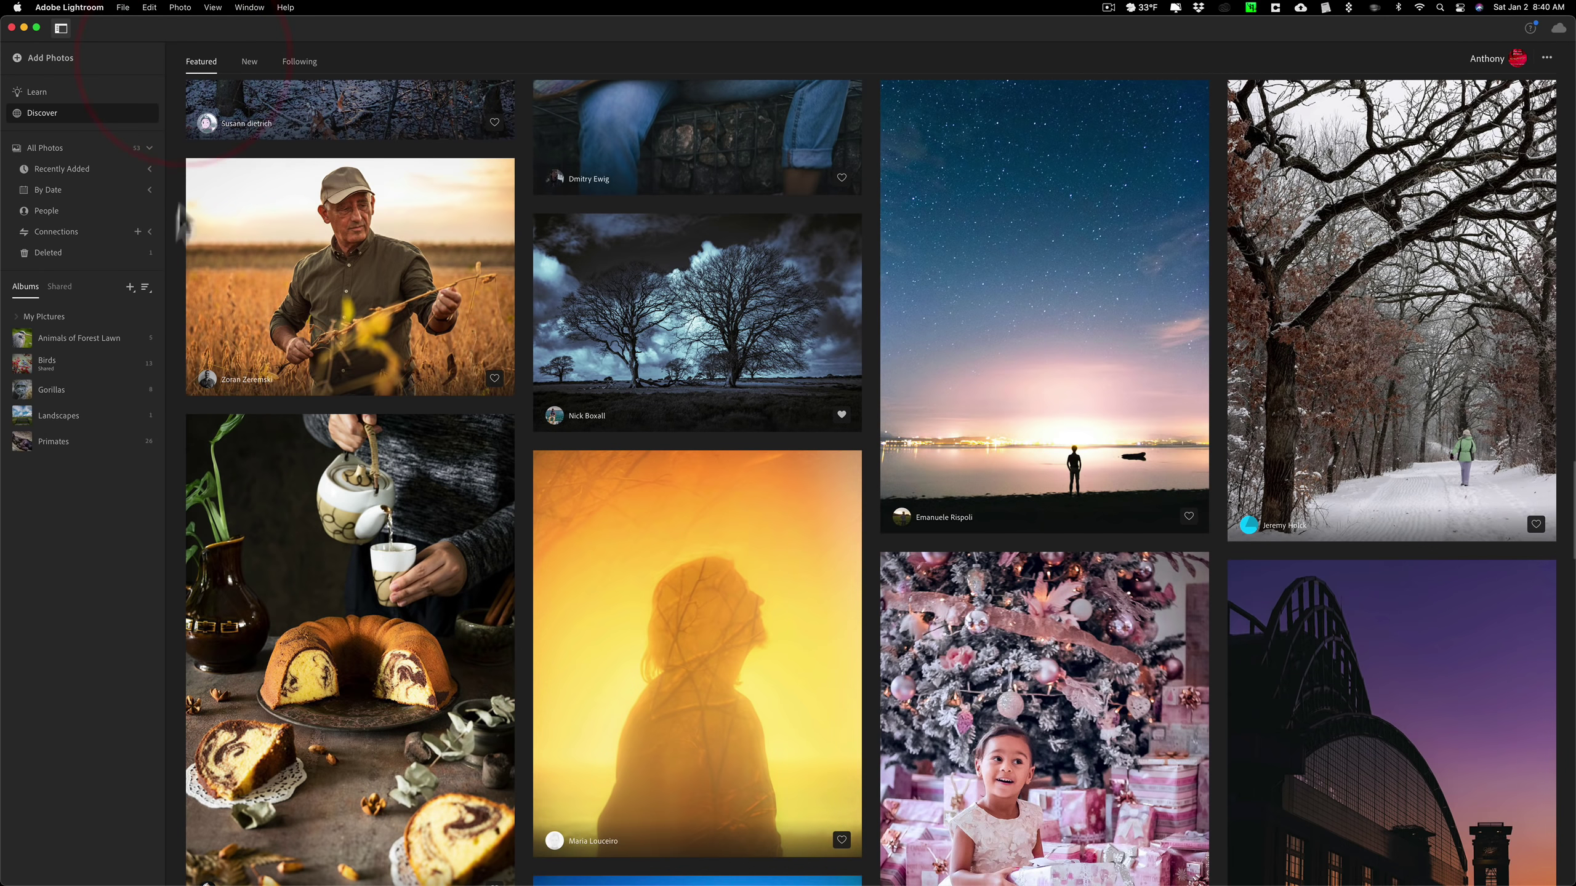
{"action": "left_click", "coordinate": [51, 414]}
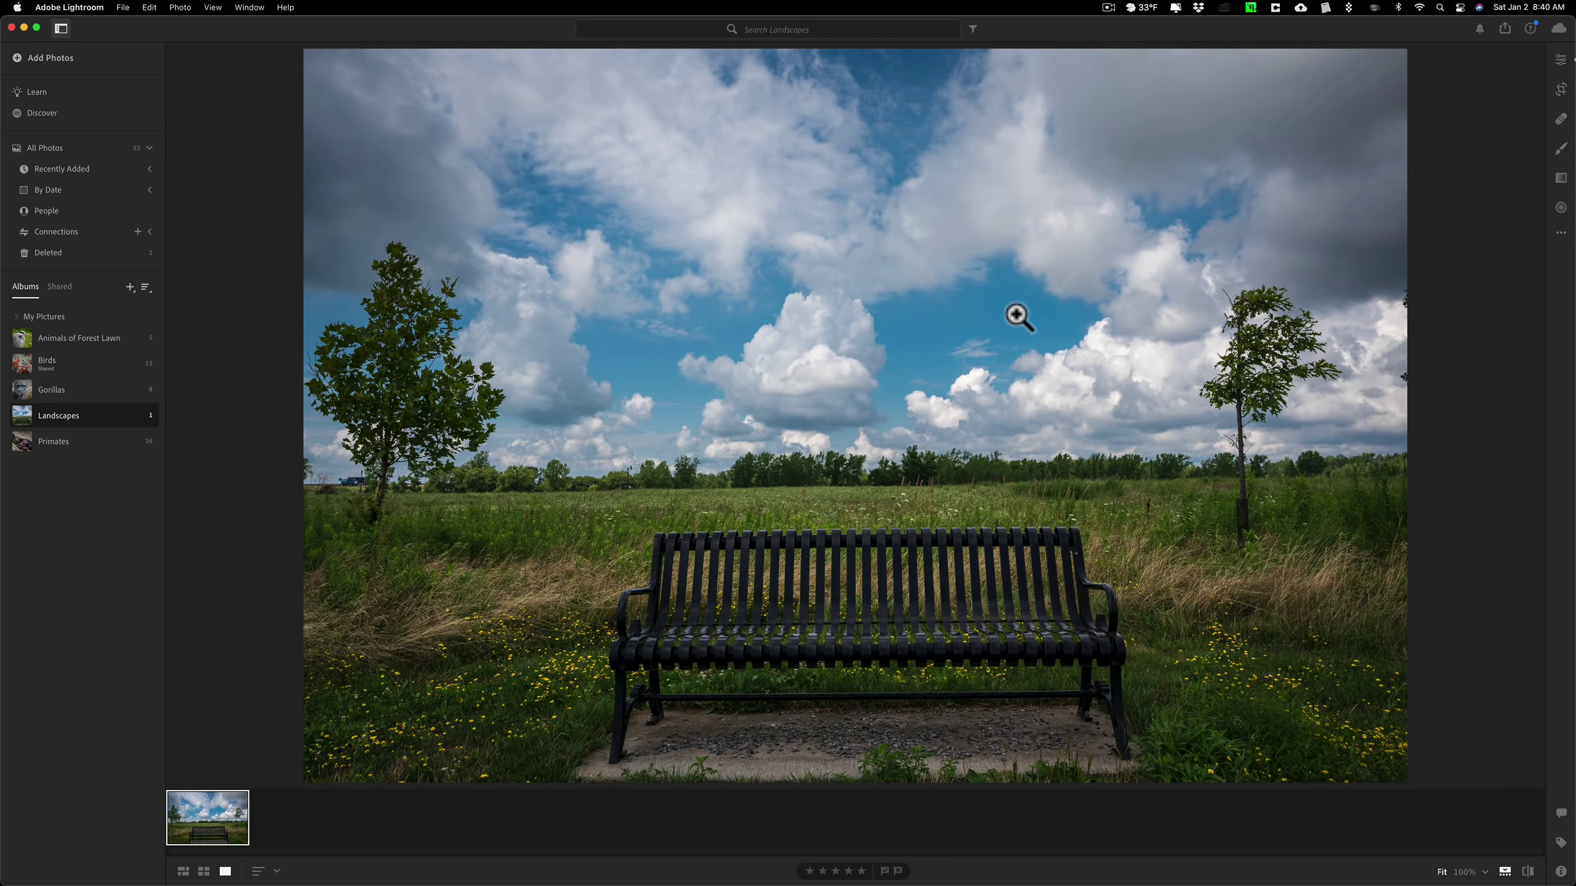
{"action": "key", "text": "e"}
Apply the Beach in the forest preset from Saved Presets to the bench photo.
{"action": "left_click", "coordinate": [1328, 862]}
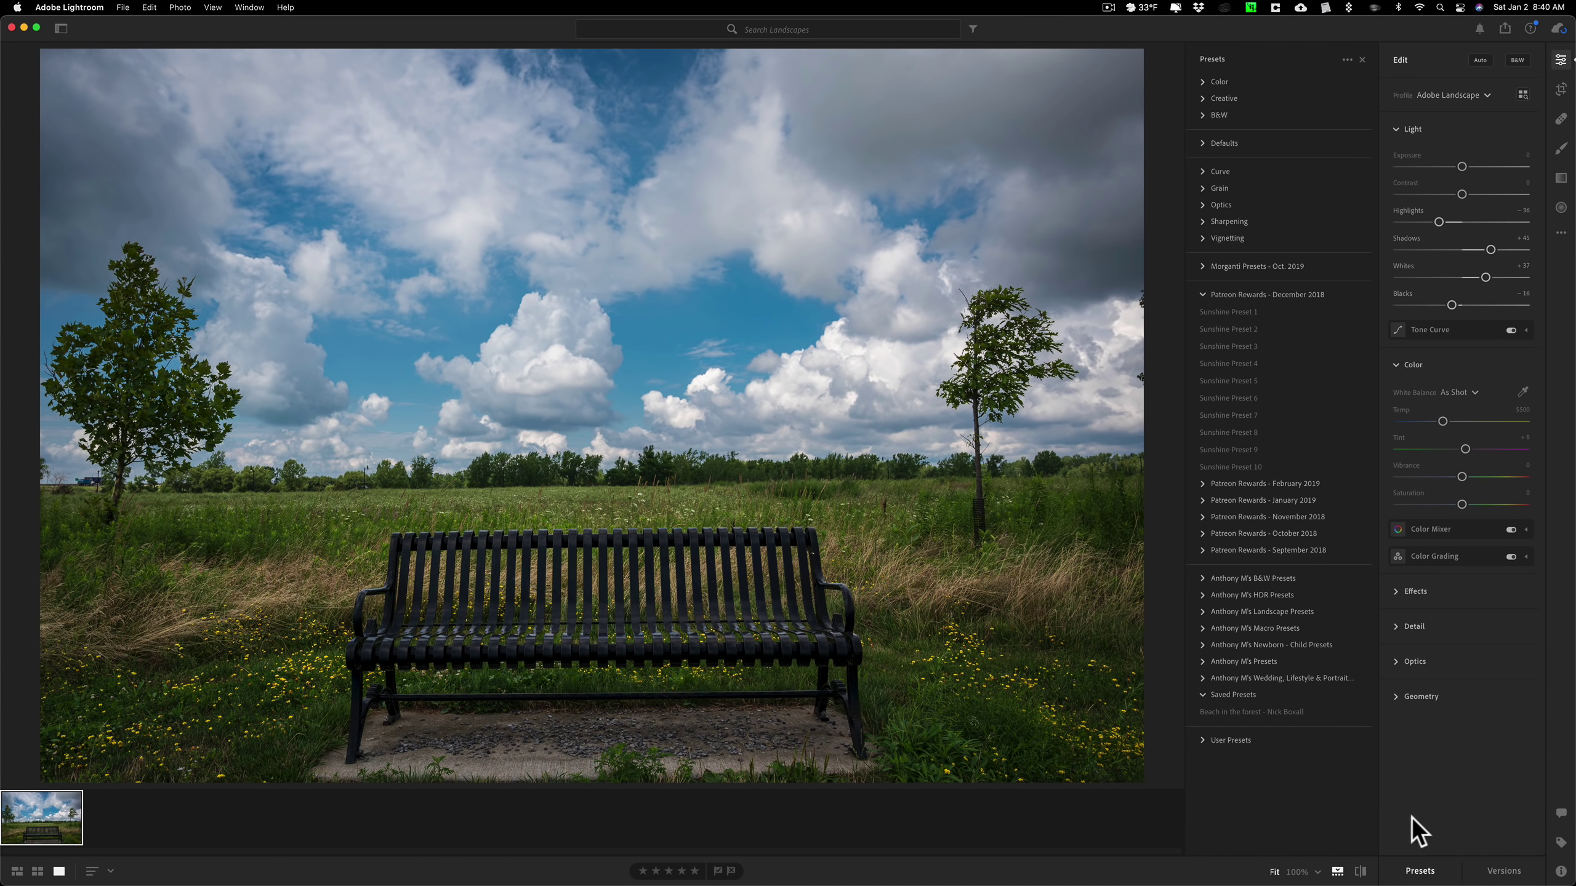
{"action": "left_click", "coordinate": [1232, 712]}
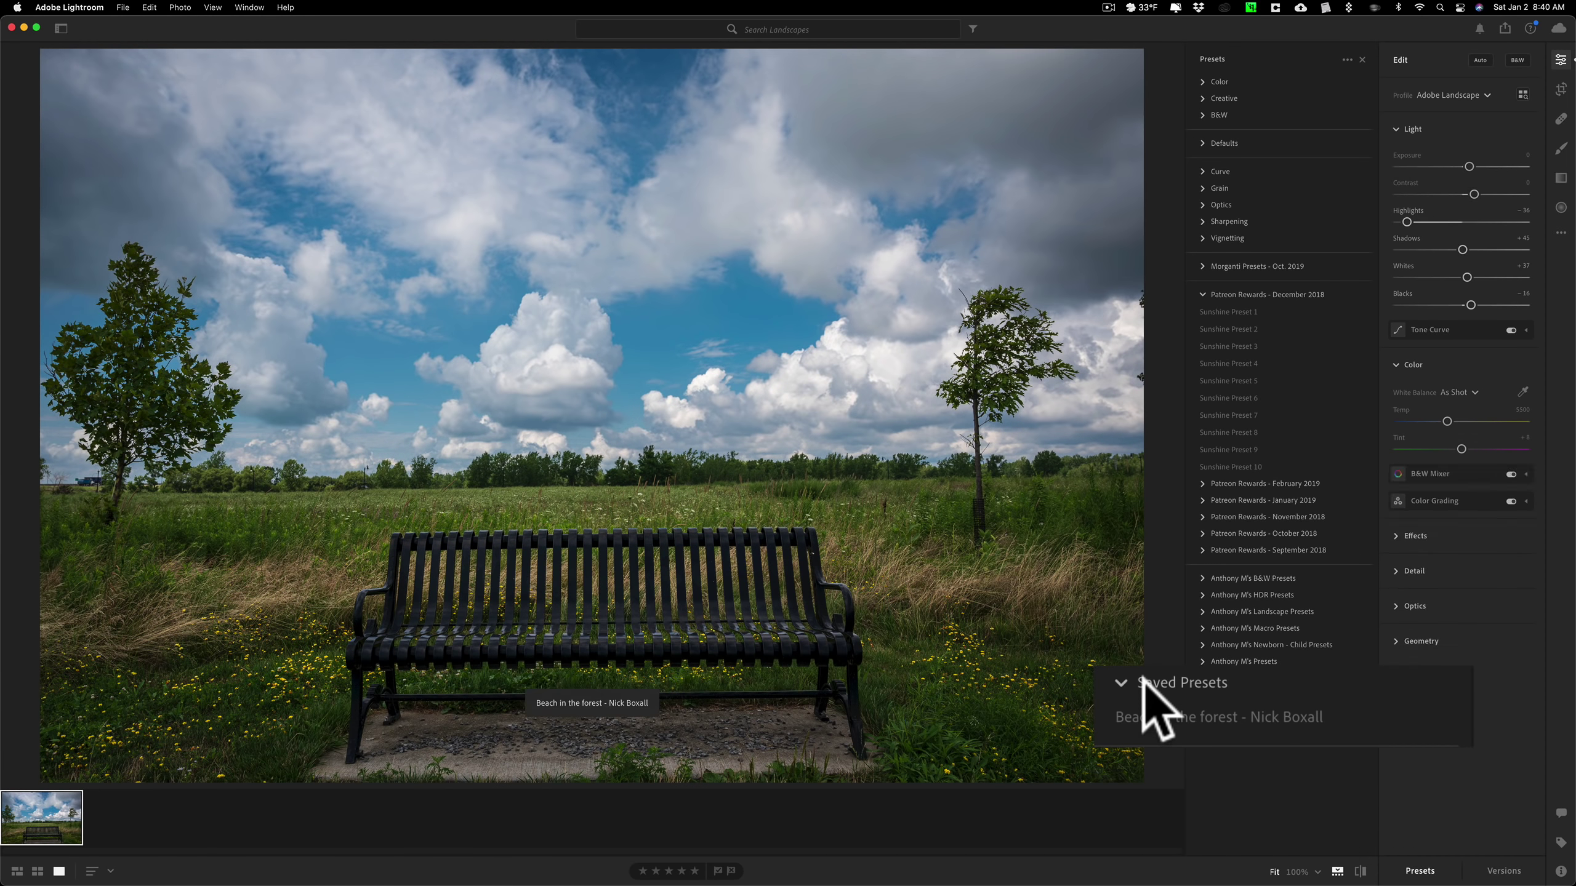
{"action": "left_click", "coordinate": [1150, 715]}
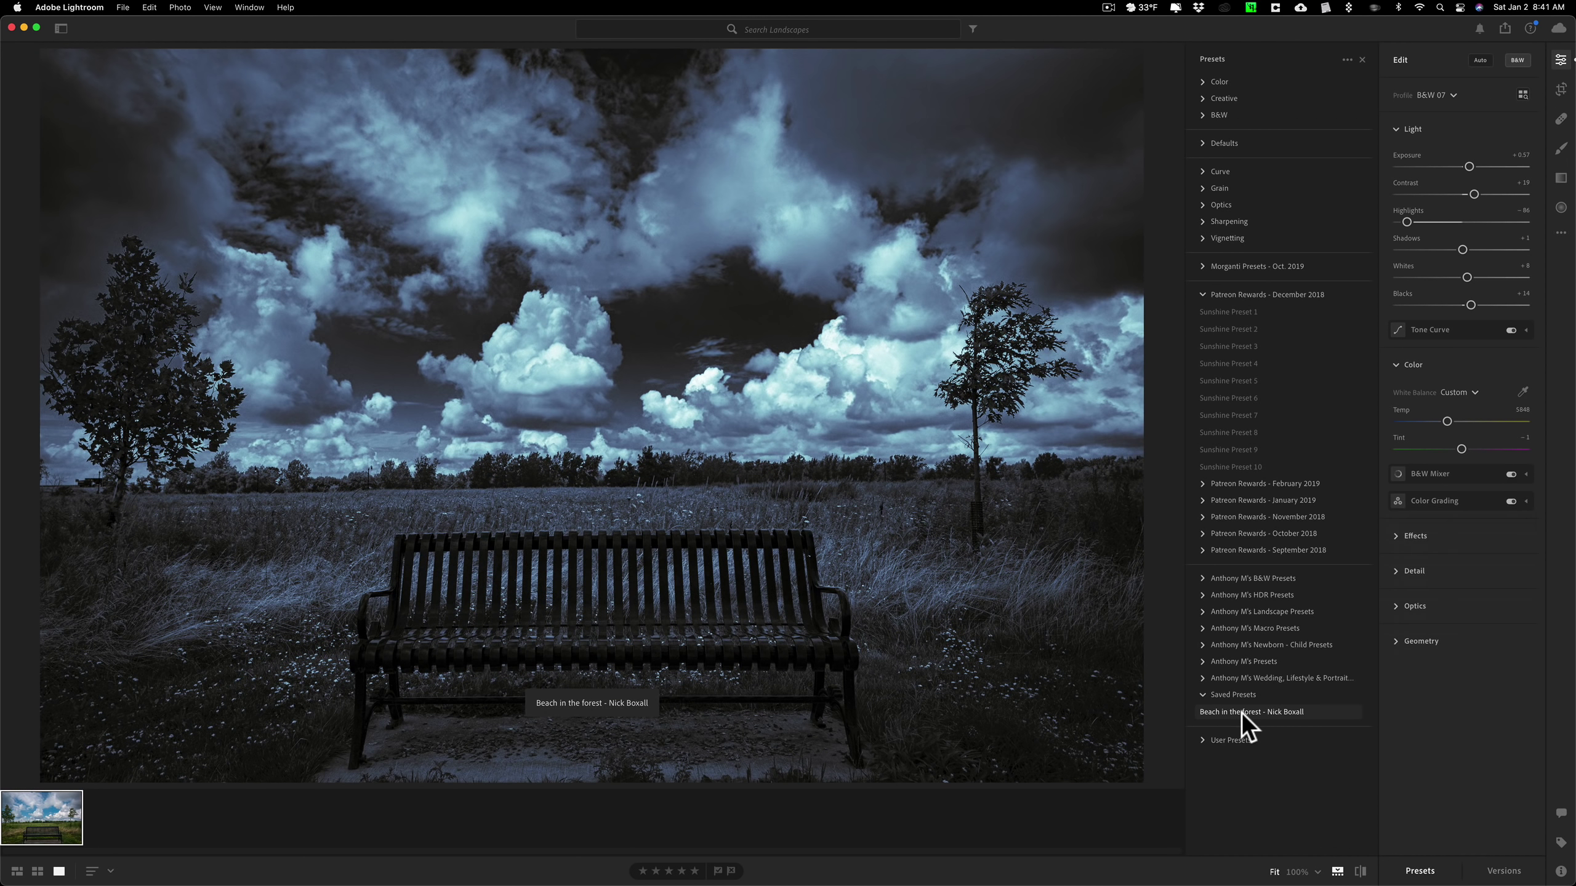
Export the Beach in the forest preset as an XMP file to the Desktop.
{"action": "right_click", "coordinate": [1240, 712]}
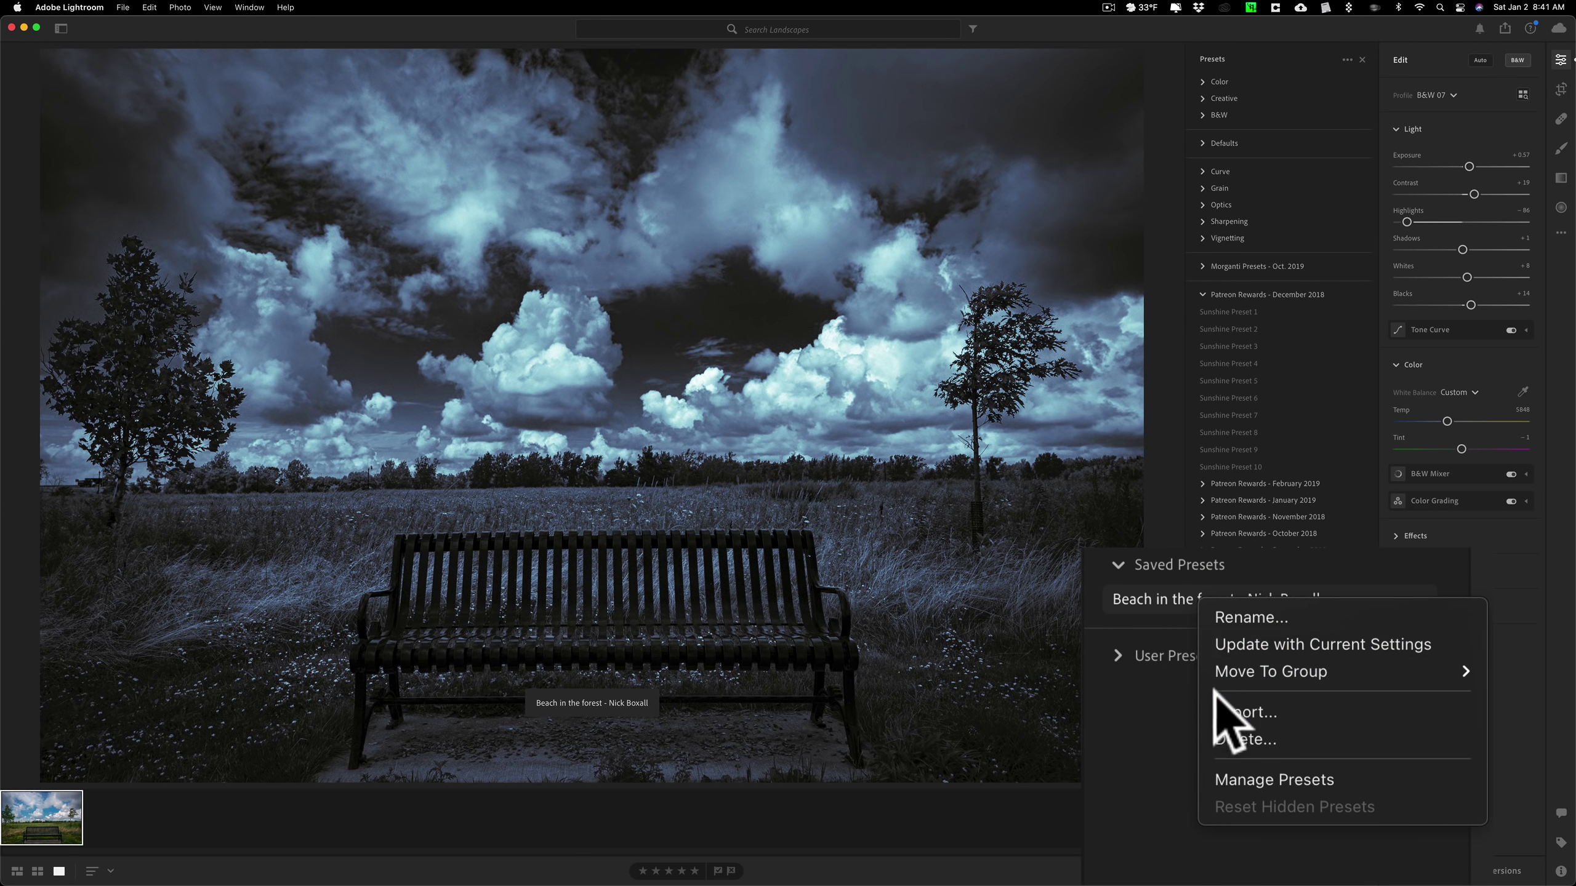
{"action": "left_click", "coordinate": [1252, 766]}
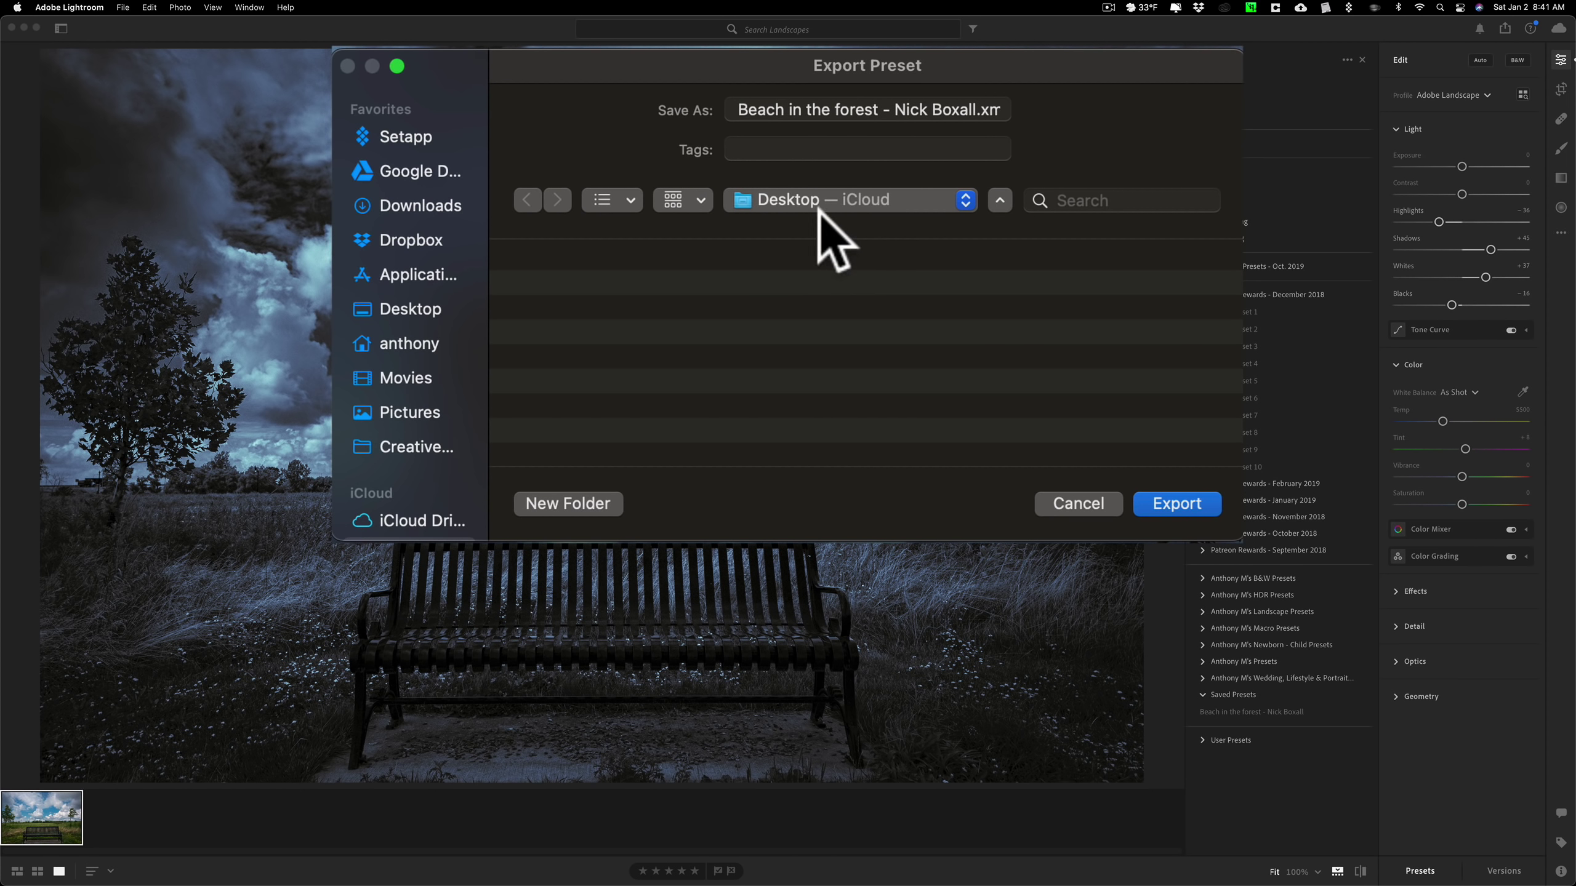
{"action": "left_click", "coordinate": [1175, 503]}
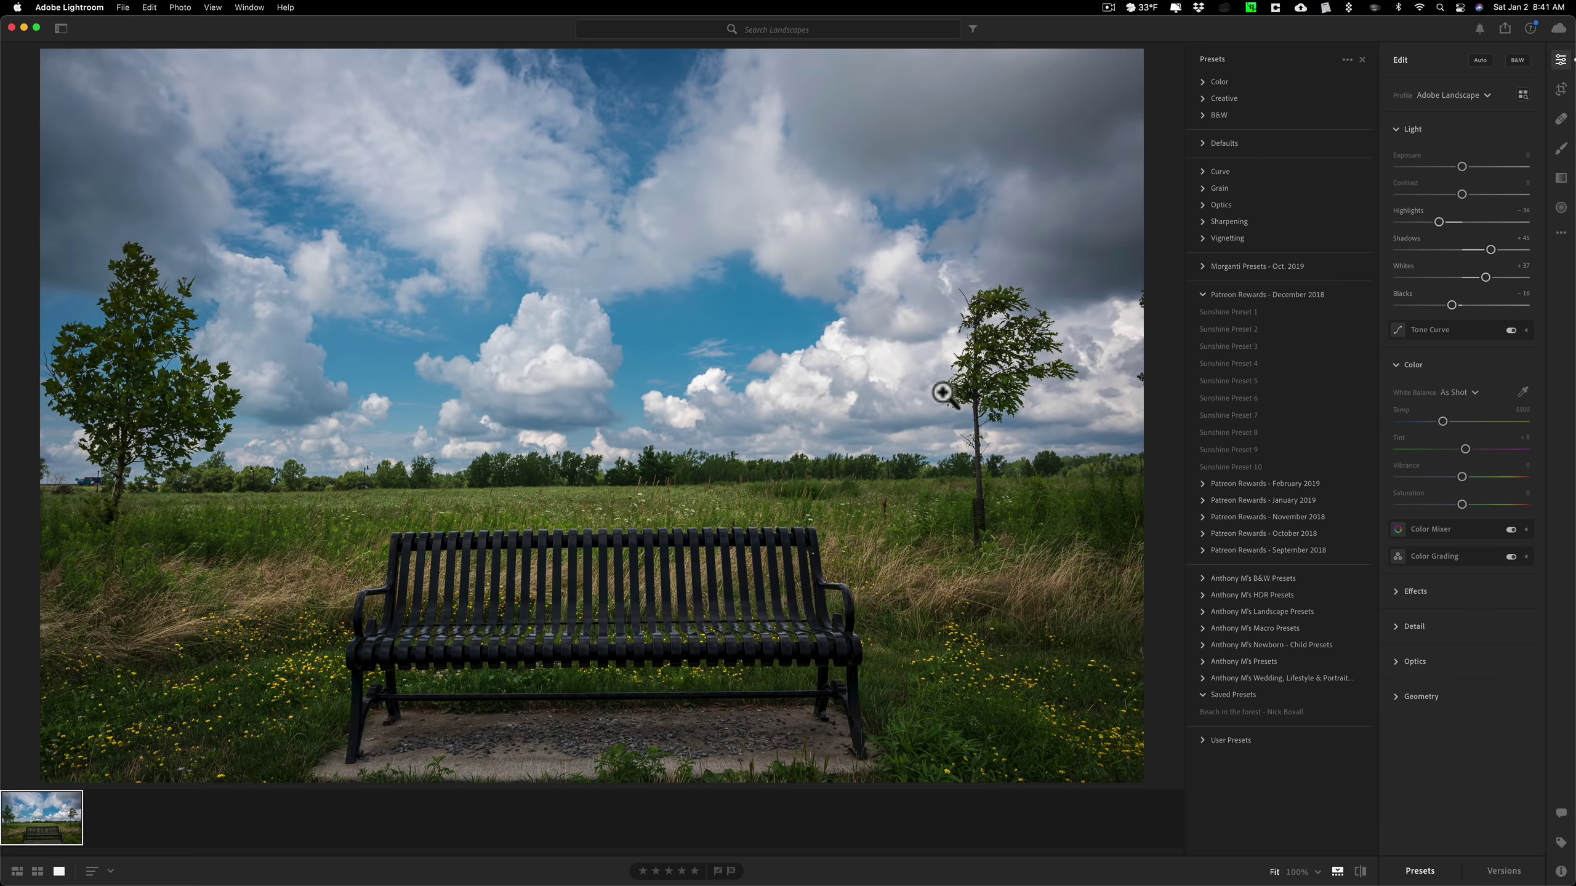
{"action": "left_click", "coordinate": [83, 7]}
Quit Lightroom, drag the exported XMP onto open desktop space, and launch Lightroom Classic.
{"action": "left_click", "coordinate": [87, 133]}
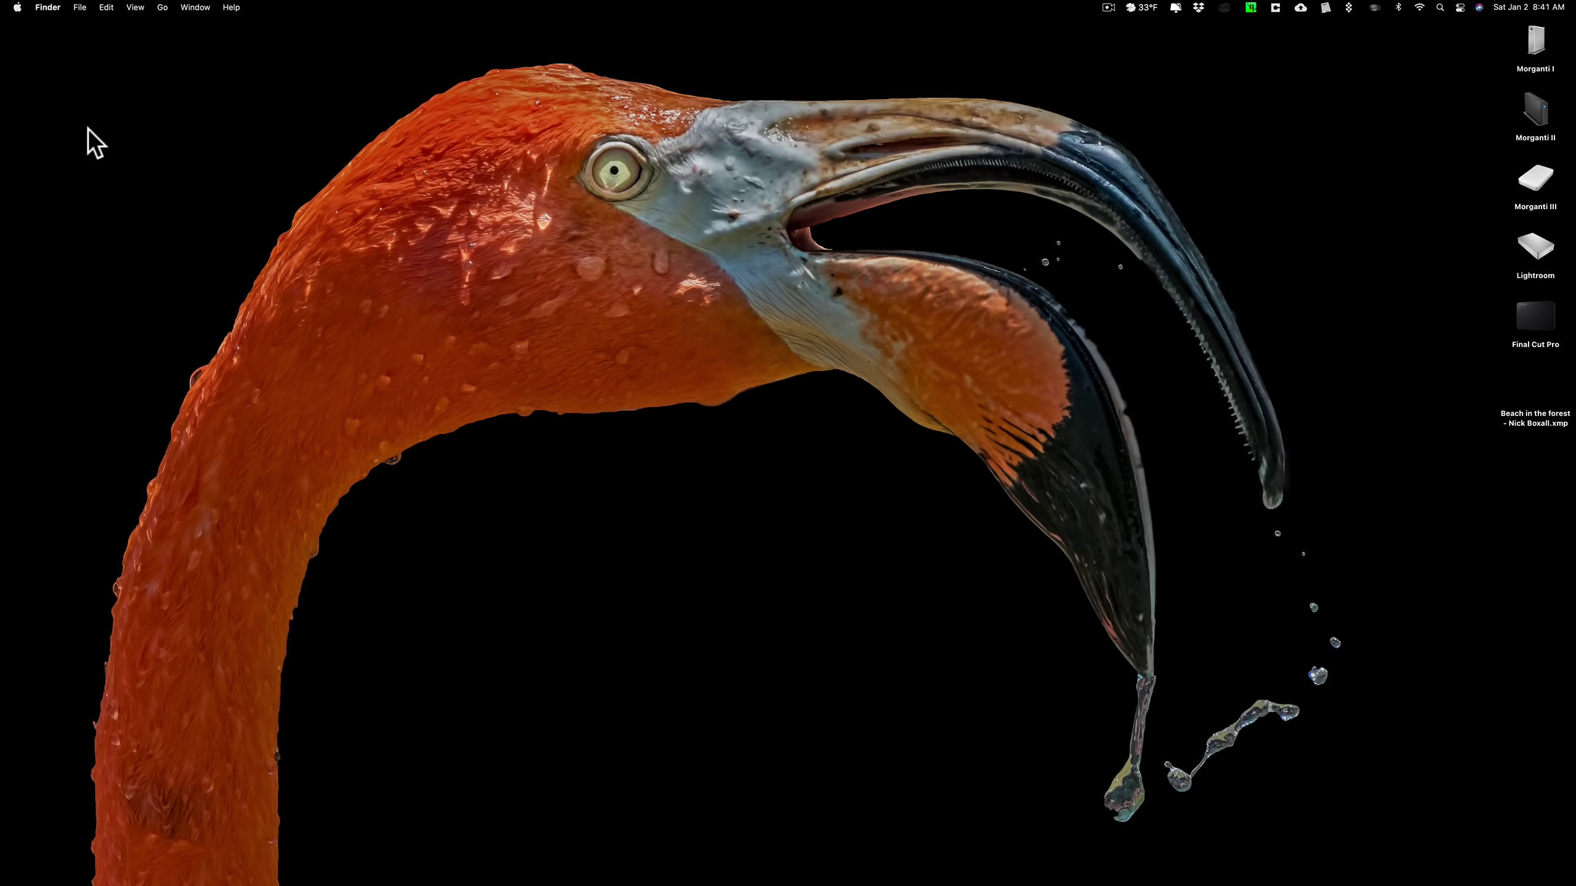
{"action": "left_click", "coordinate": [1528, 421]}
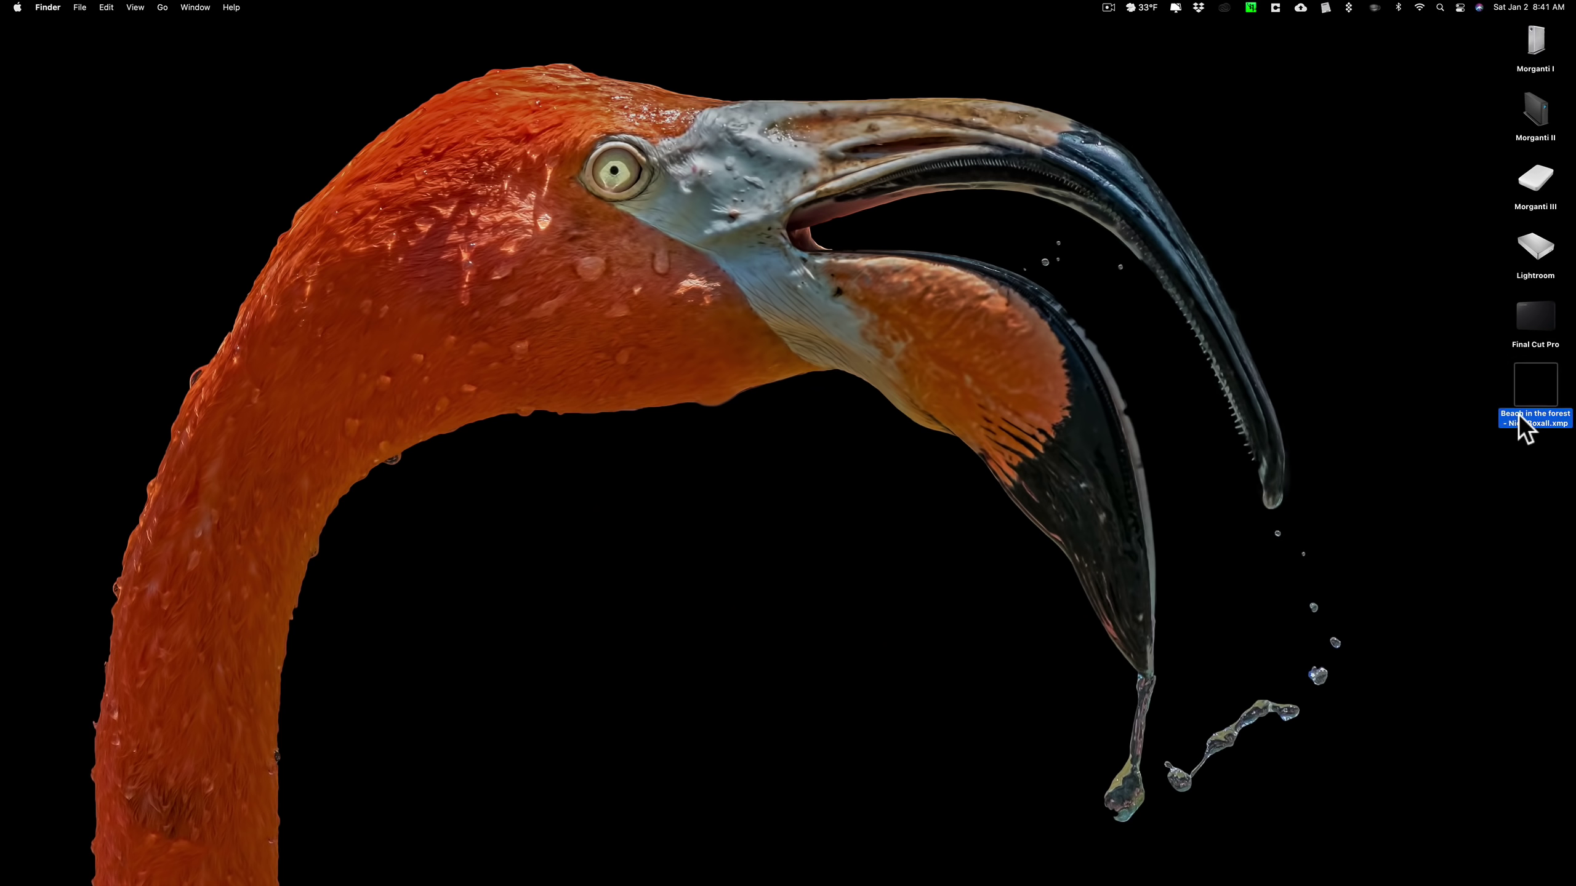
{"action": "left_click_drag", "start_coordinate": [1527, 420], "coordinate": [1310, 288]}
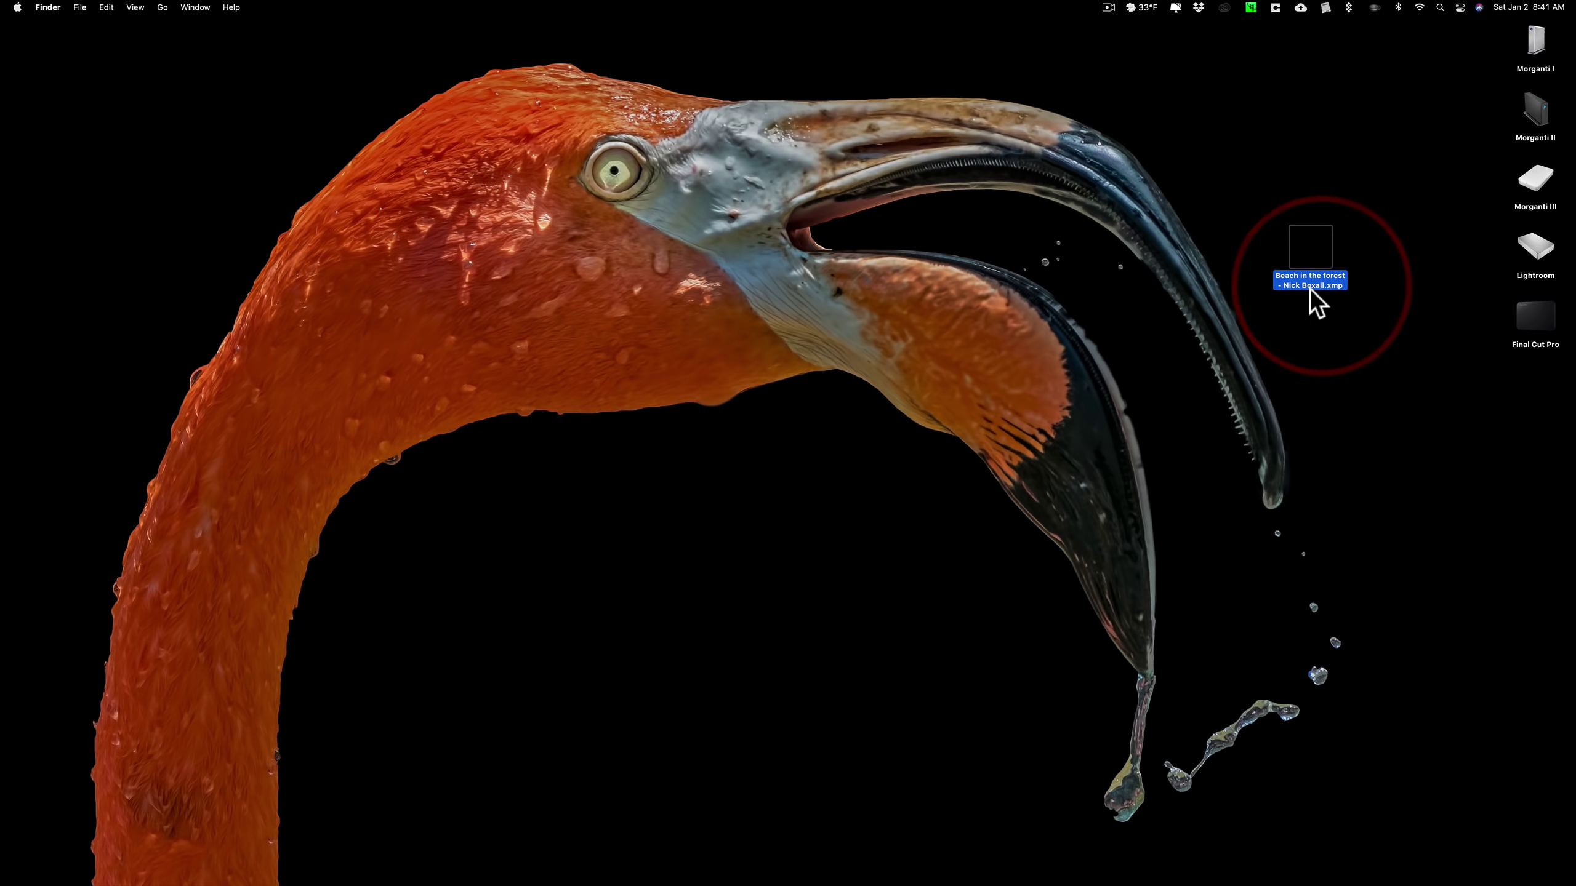
{"action": "mouse_move", "coordinate": [1206, 878]}
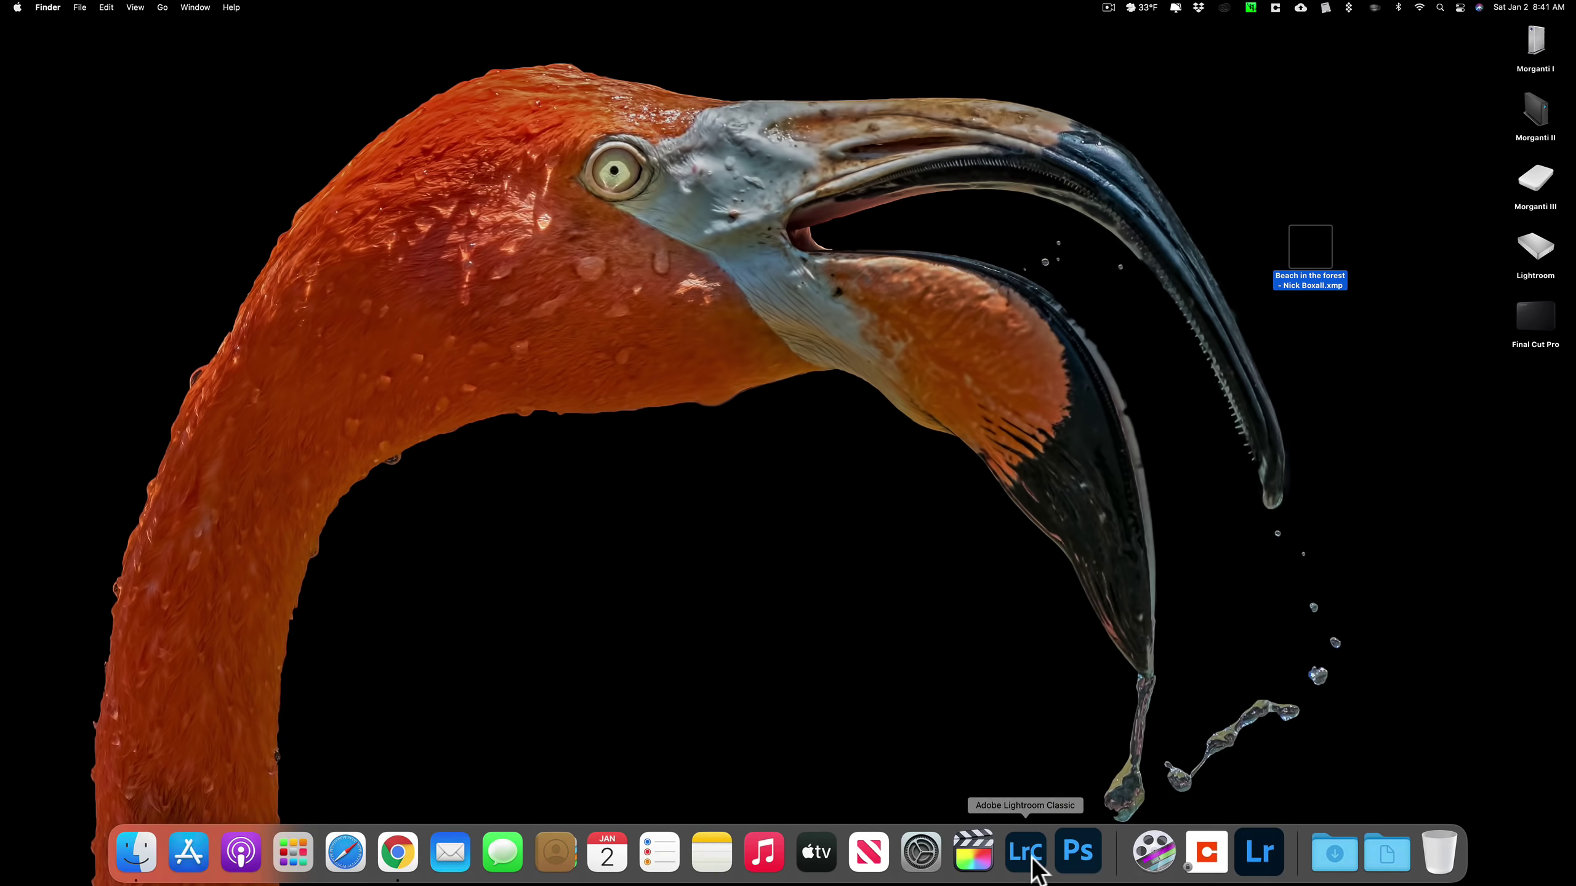
{"action": "left_click", "coordinate": [1031, 863]}
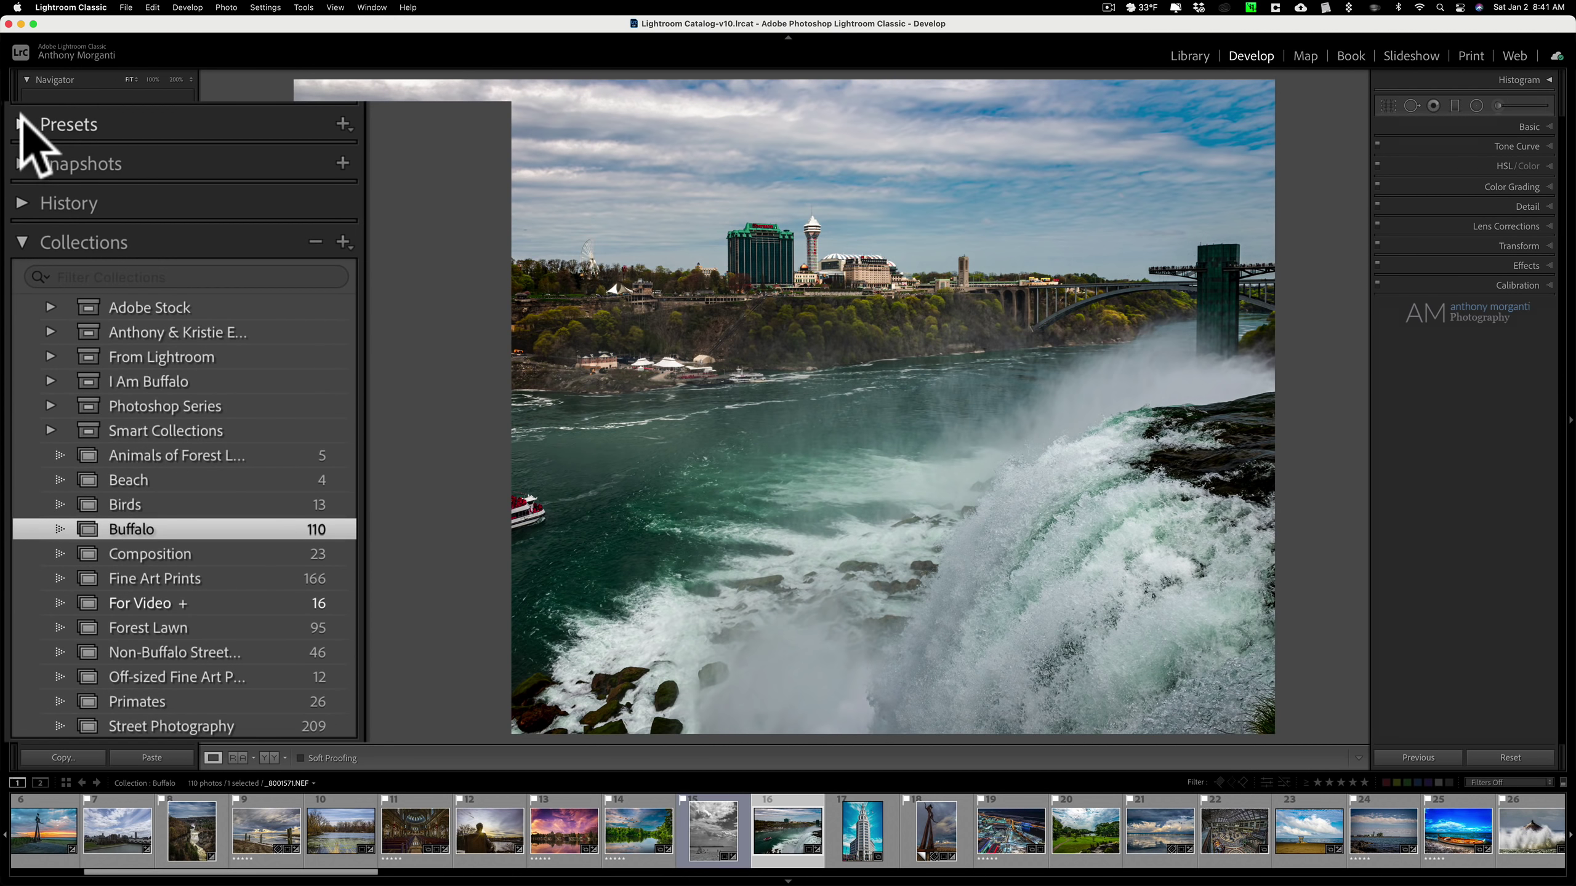
Import the Beach in the forest XMP from the Desktop into the Develop presets.
{"action": "left_click", "coordinate": [22, 123]}
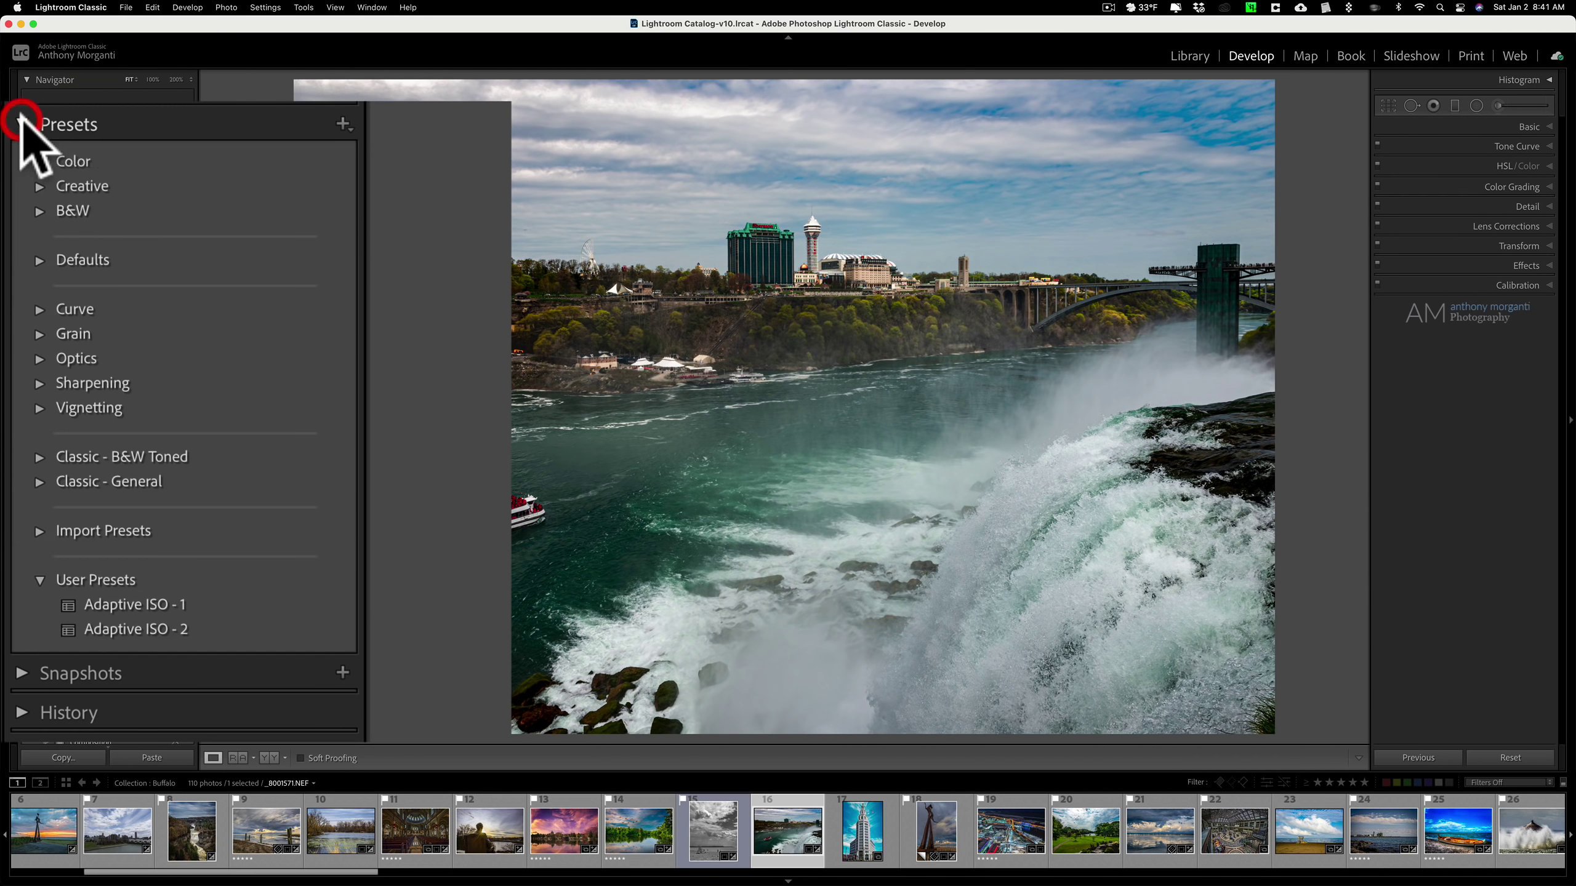
{"action": "left_click", "coordinate": [343, 123]}
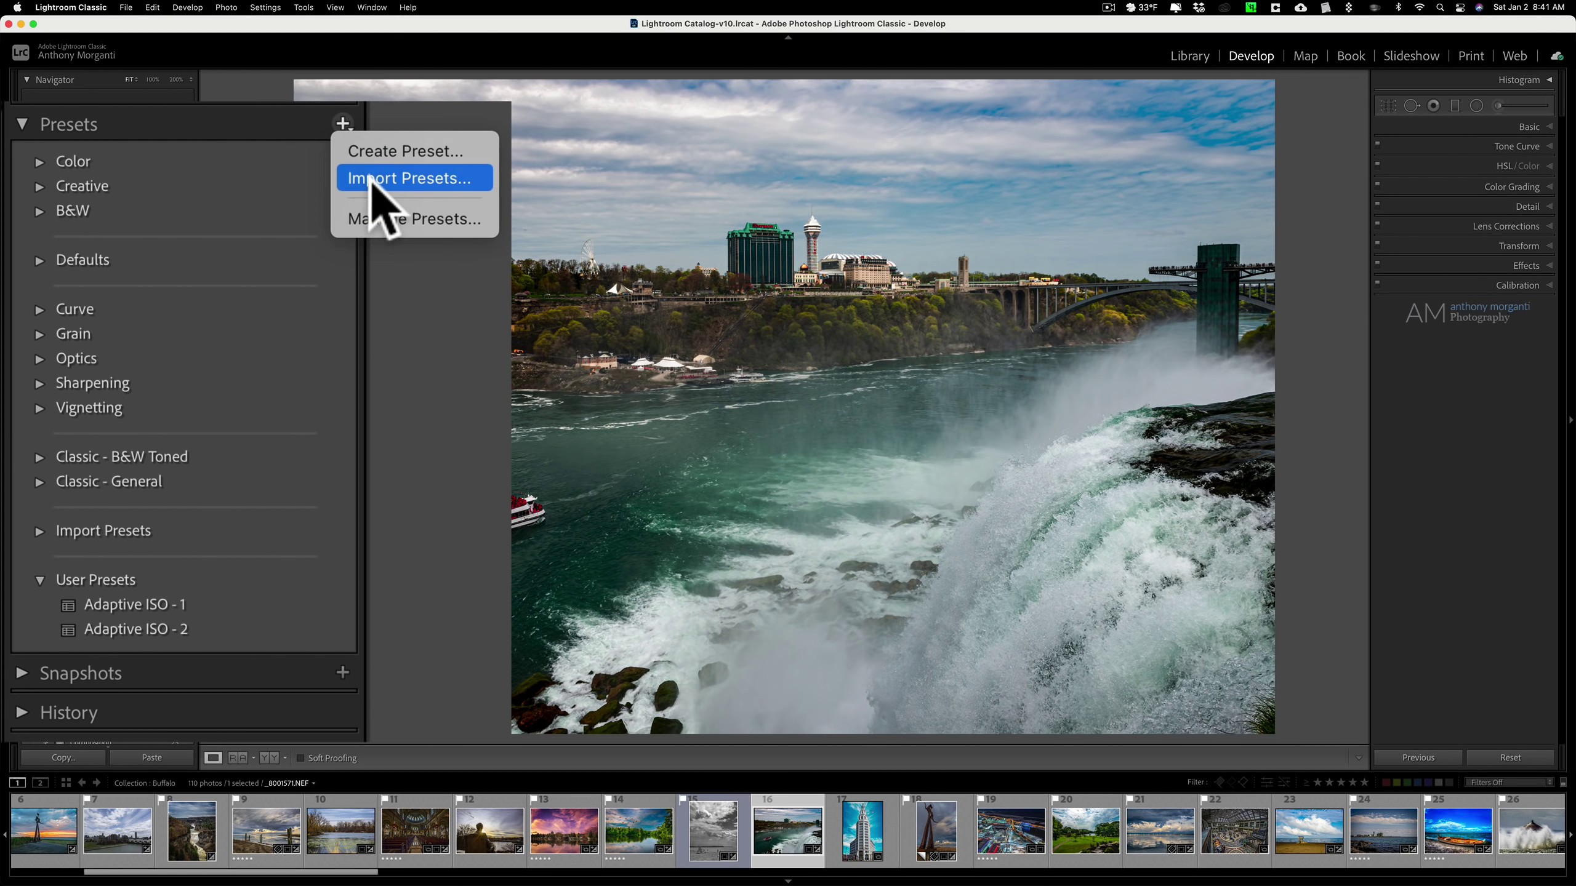
{"action": "left_click", "coordinate": [370, 180]}
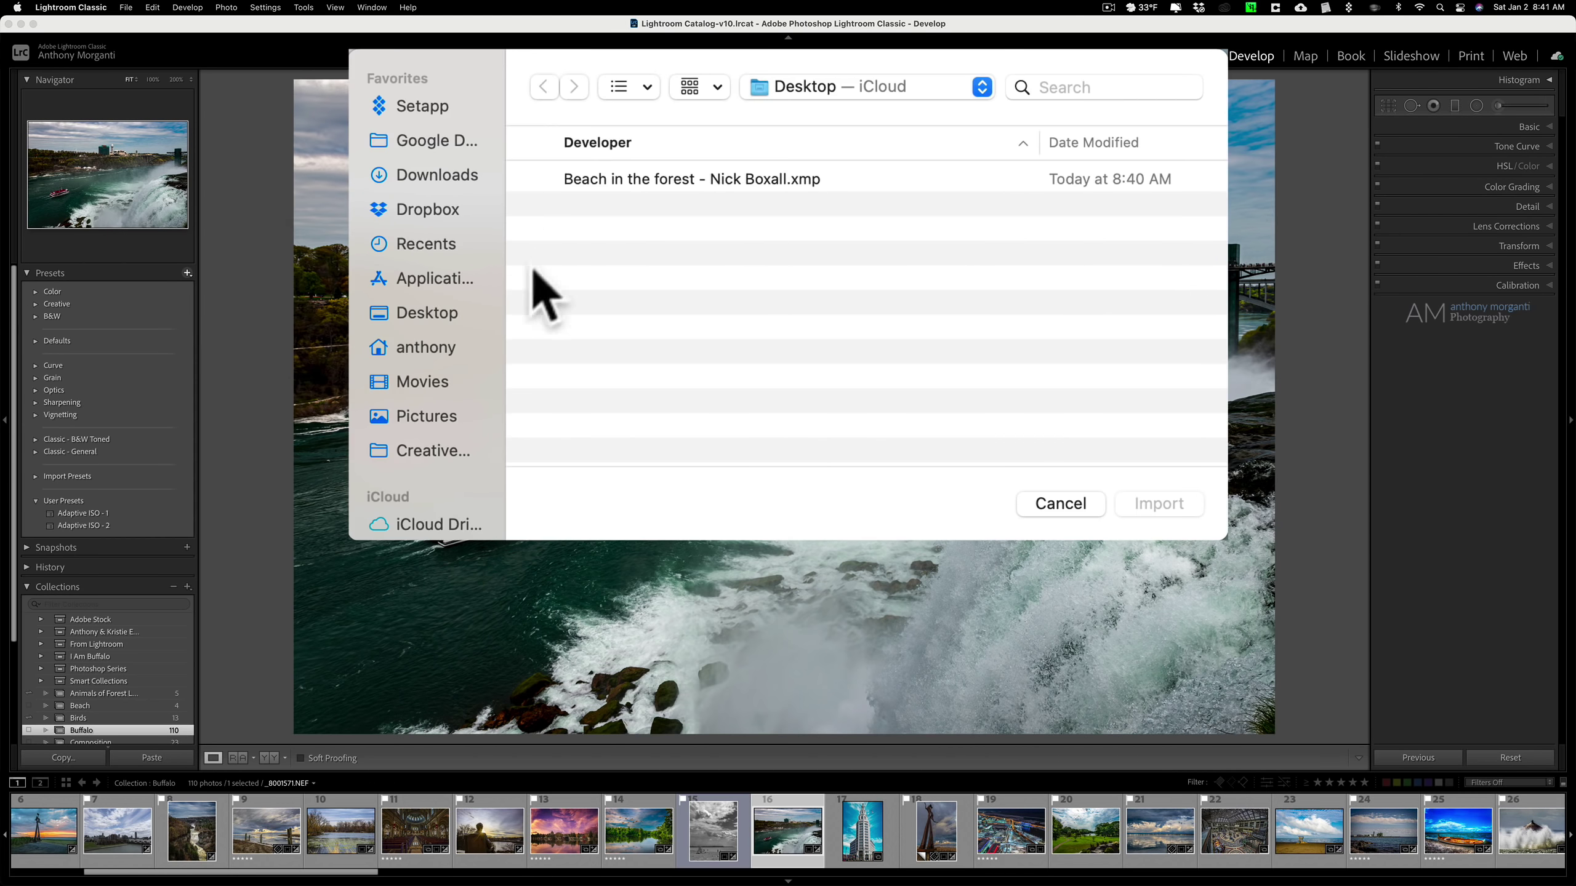
{"action": "left_click", "coordinate": [615, 181]}
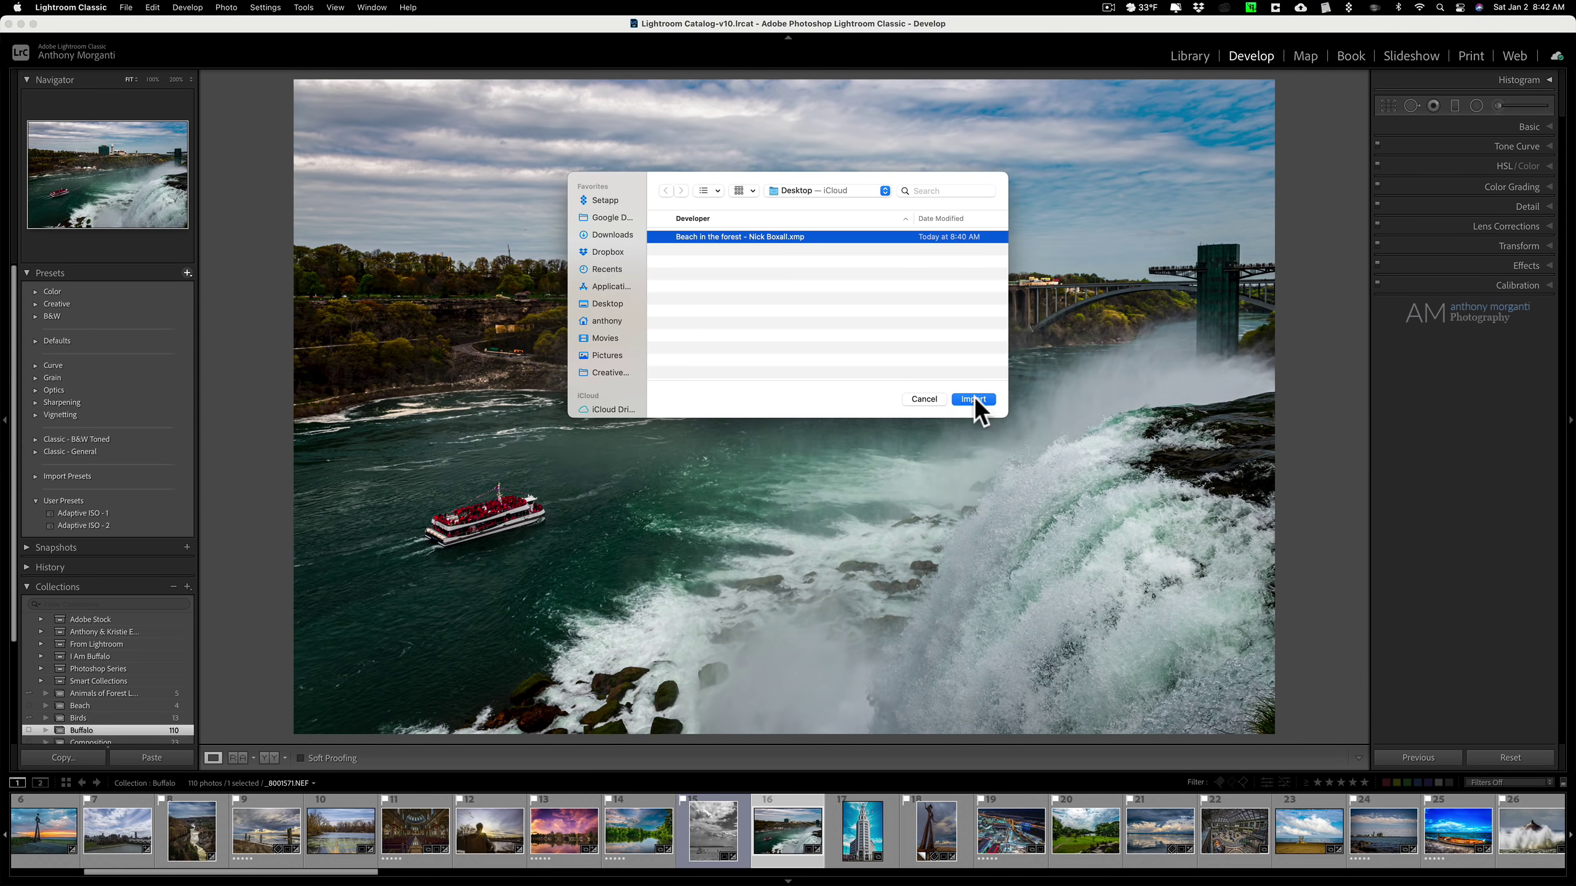
{"action": "left_click", "coordinate": [974, 399]}
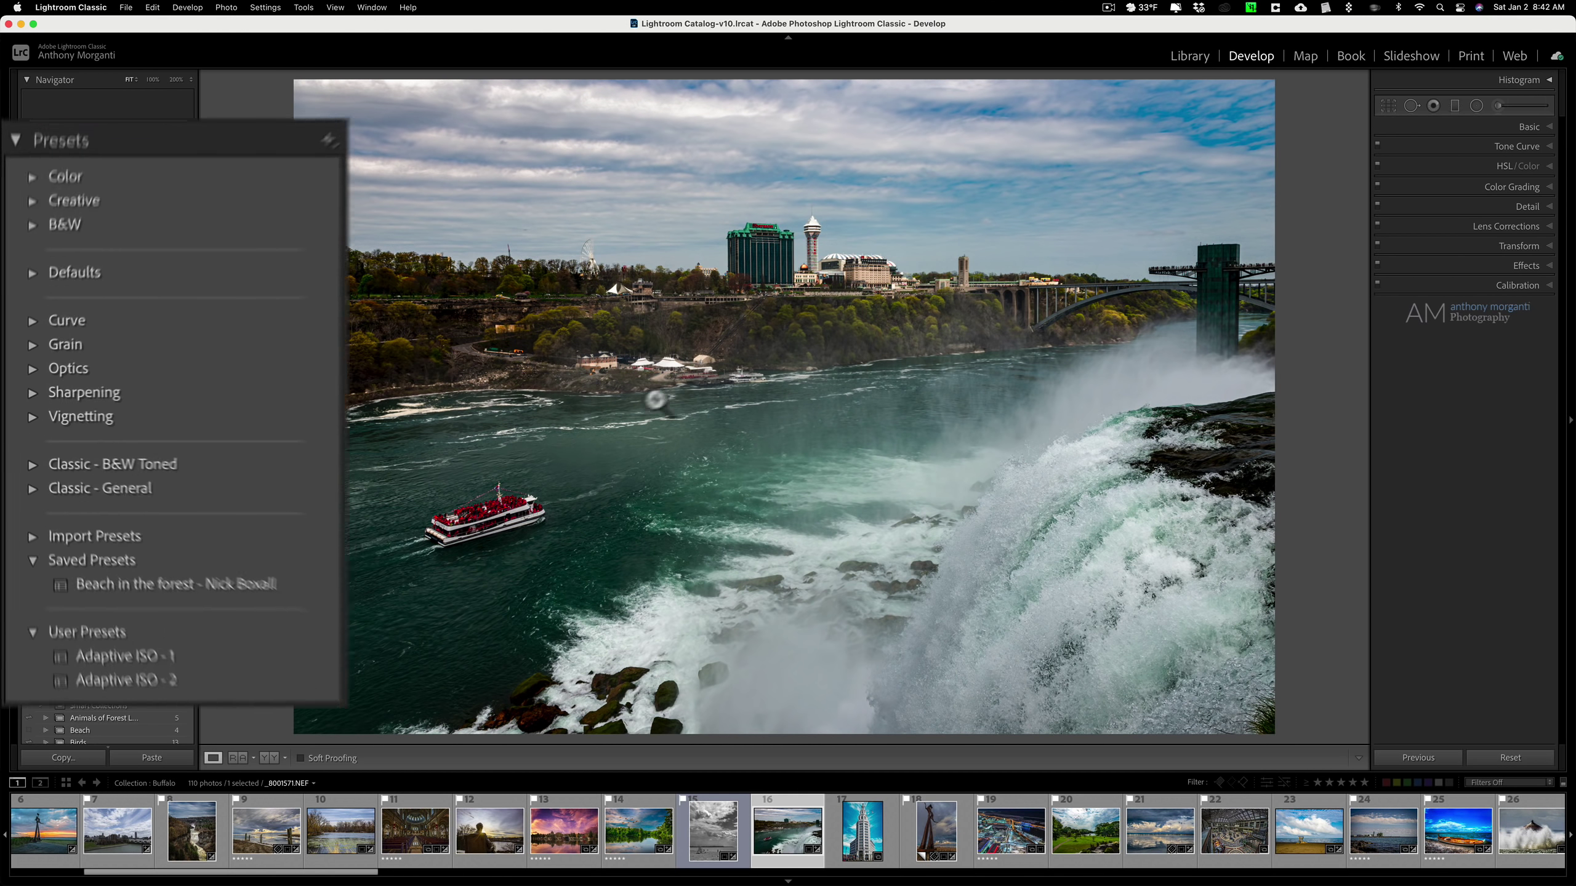
Apply the imported Beach in the forest preset to the Niagara Falls photo.
{"action": "left_click", "coordinate": [273, 588]}
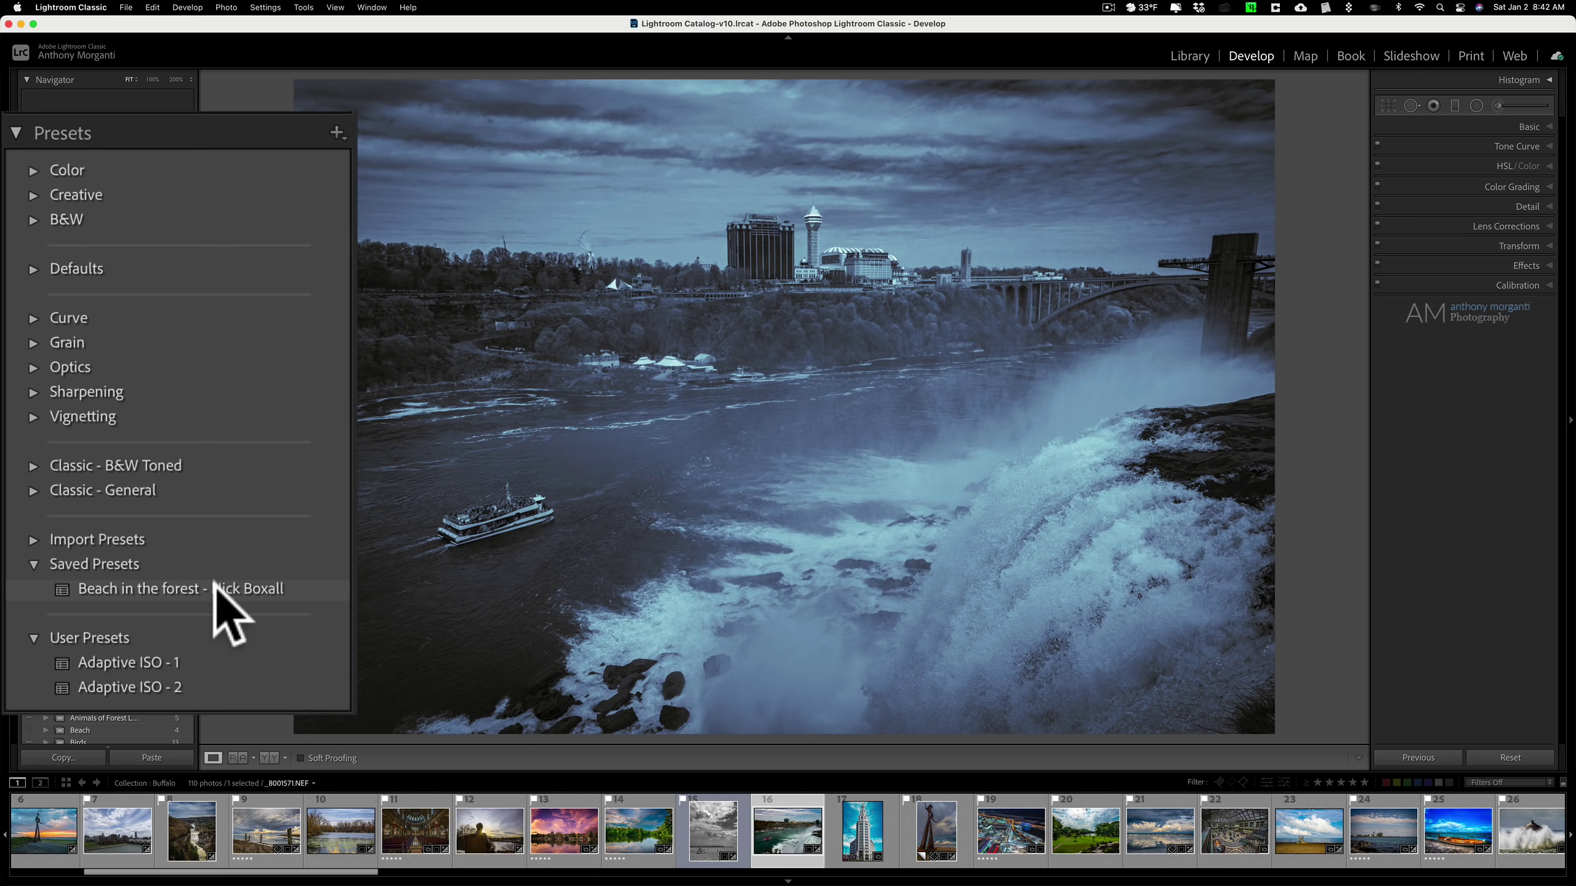